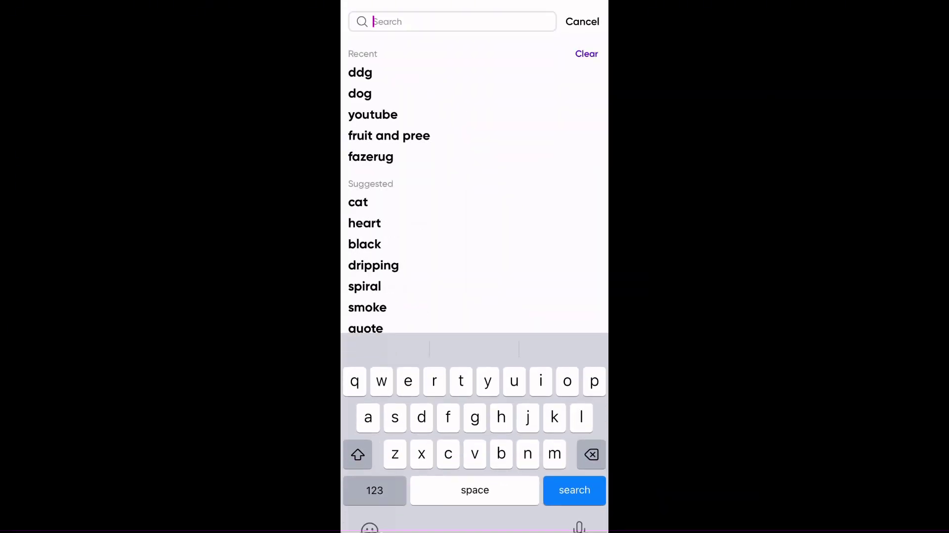
Search stickers for 'thumbnail' and place a shrunken shocked-face emoji toward the top right.
{"action": "type", "text": "thumbnail"}
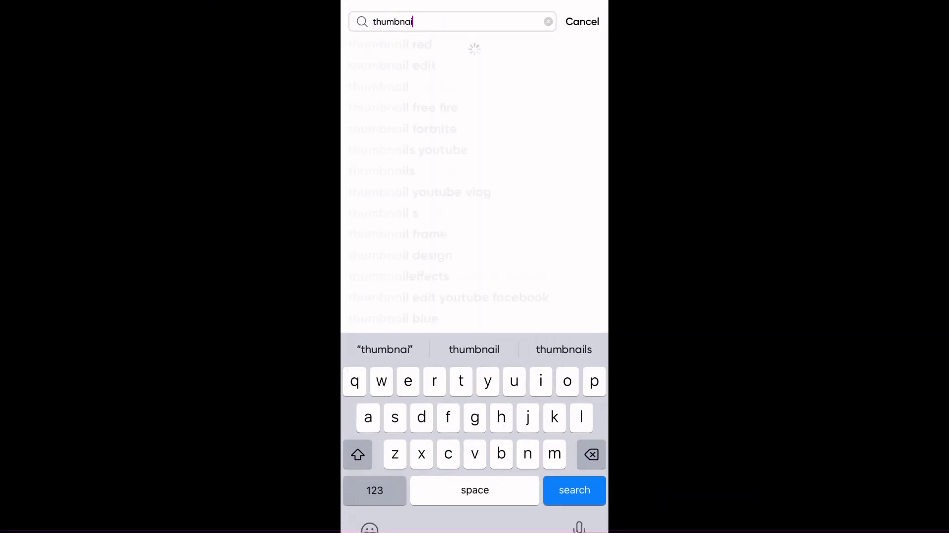
{"action": "key", "text": "Return"}
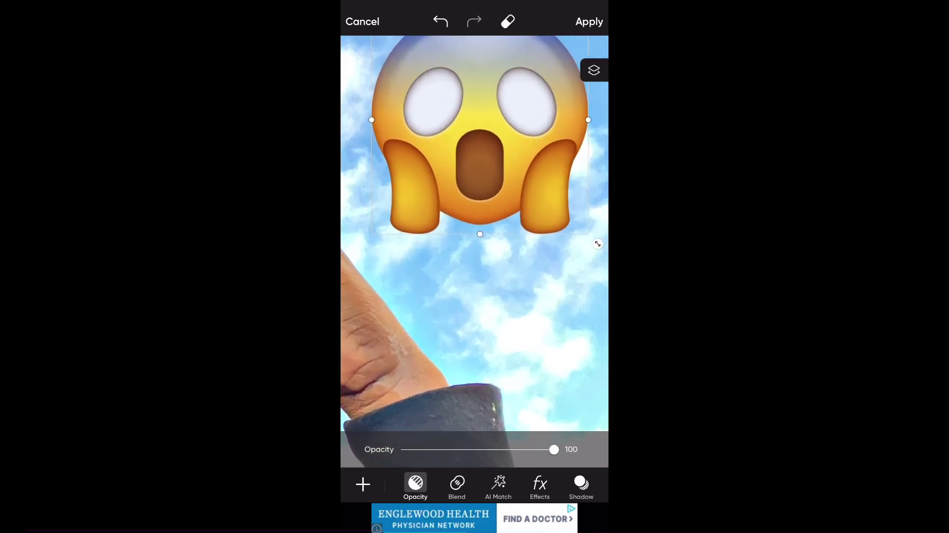
{"action": "left_click_drag", "start_coordinate": [435, 240], "coordinate": [468, 189]}
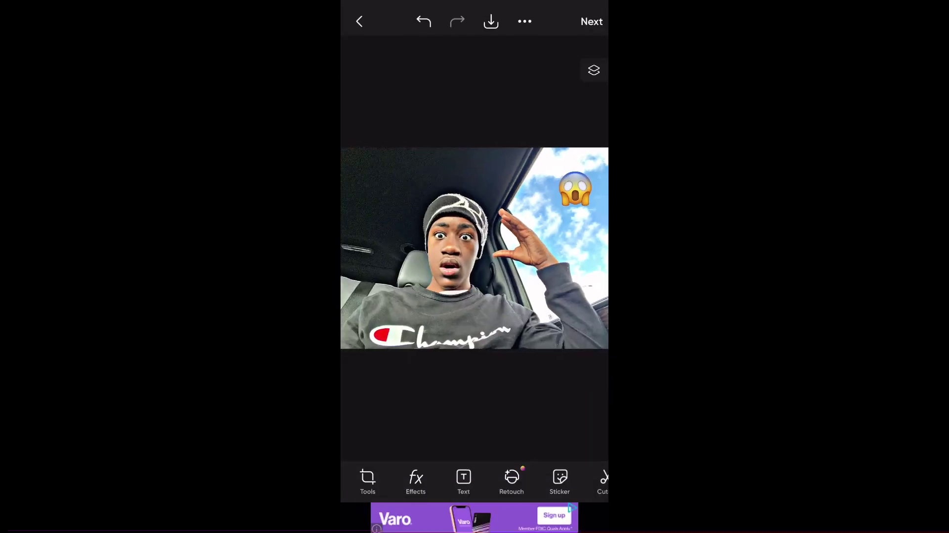
Browse the sticker library again, then return to the photo without adding anything.
{"action": "scroll", "coordinate": [474, 480], "scroll_direction": "right", "scroll_amount": 3}
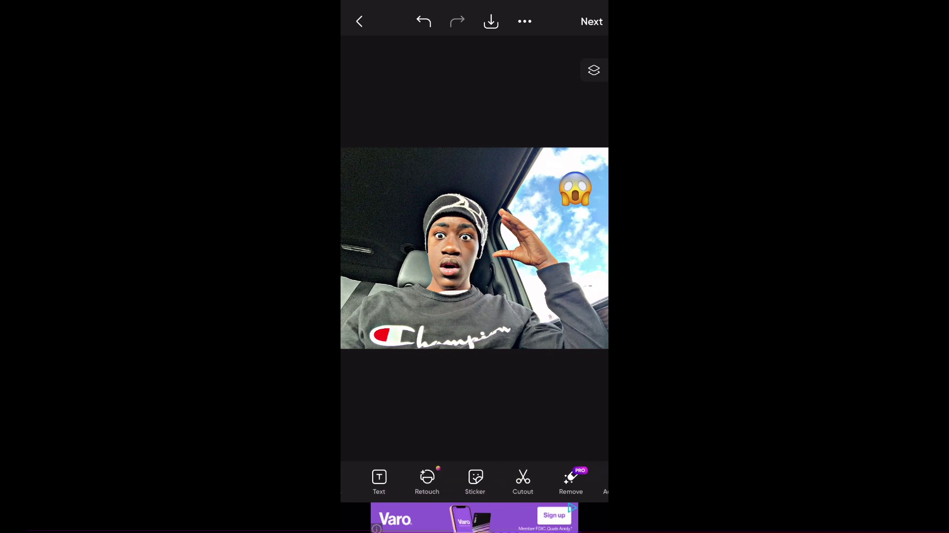
{"action": "left_click", "coordinate": [475, 480]}
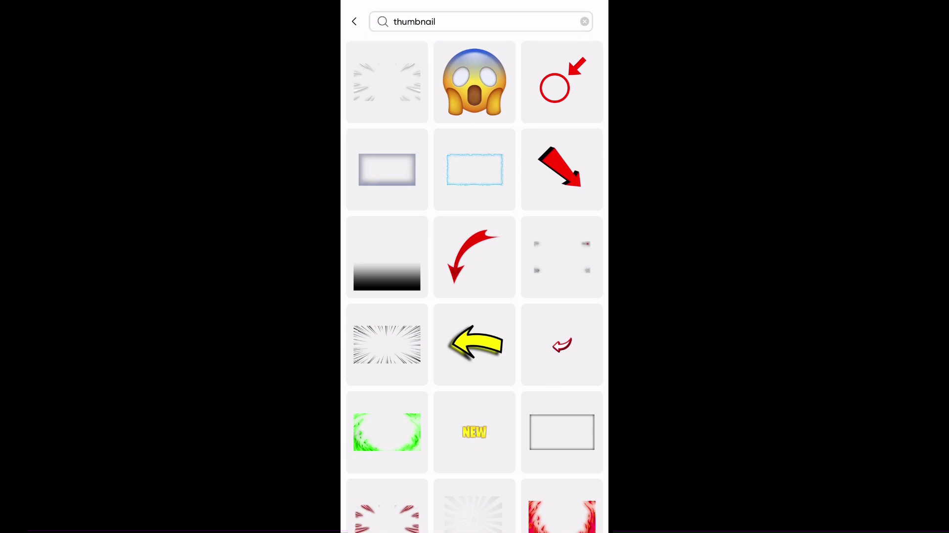
{"action": "scroll", "coordinate": [475, 285], "scroll_direction": "down", "scroll_amount": 2}
{"action": "scroll", "coordinate": [475, 284], "scroll_direction": "down", "scroll_amount": 1}
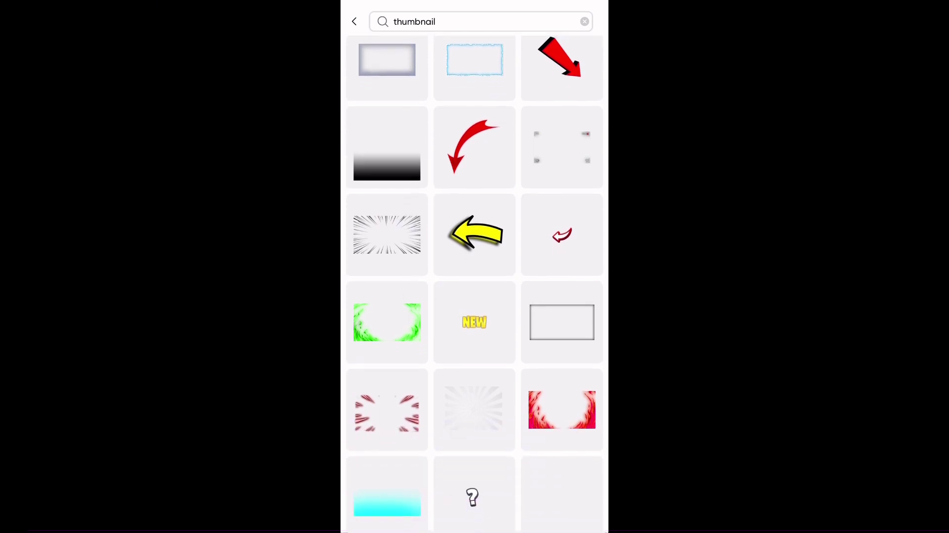
{"action": "scroll", "coordinate": [474, 284], "scroll_direction": "down", "scroll_amount": 2}
{"action": "scroll", "coordinate": [475, 284], "scroll_direction": "down", "scroll_amount": 1}
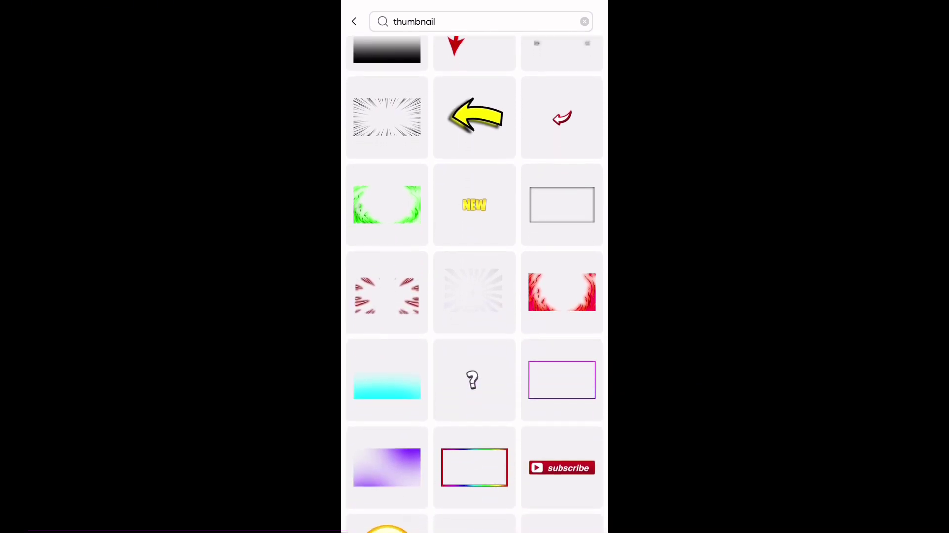
{"action": "scroll", "coordinate": [475, 285], "scroll_direction": "up", "scroll_amount": 2}
{"action": "scroll", "coordinate": [474, 284], "scroll_direction": "up", "scroll_amount": 2}
{"action": "left_click", "coordinate": [354, 21]}
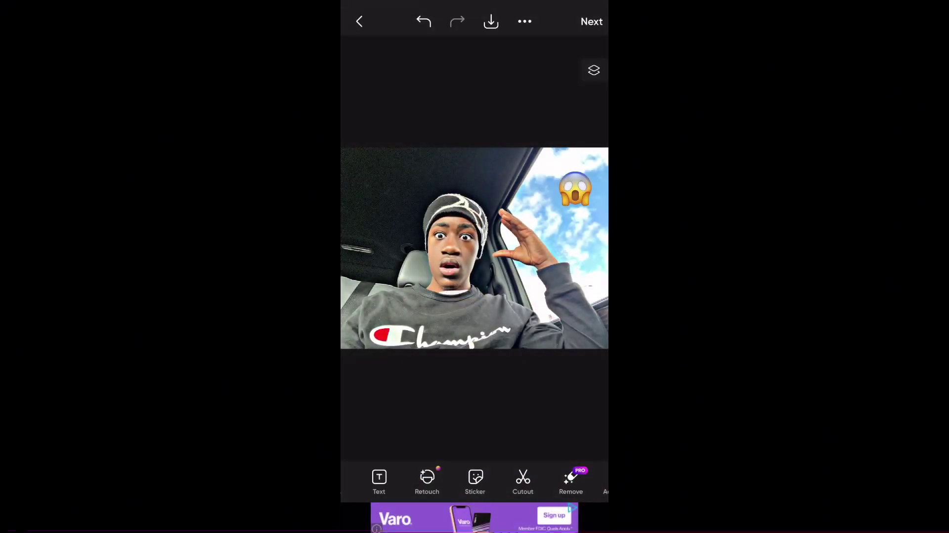
Add the caption 'How to make' with a white-to-black gradient fill.
{"action": "left_click", "coordinate": [379, 480]}
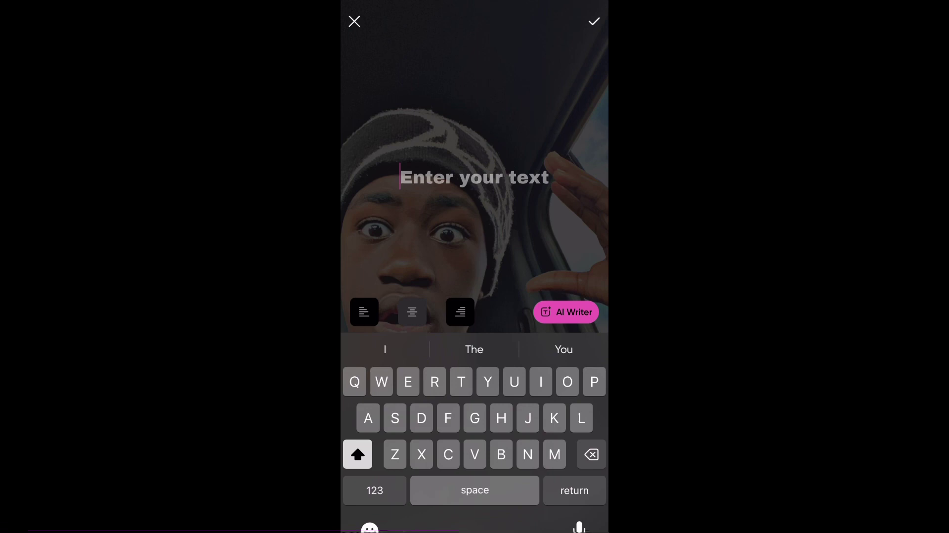
{"action": "type", "text": "How t"}
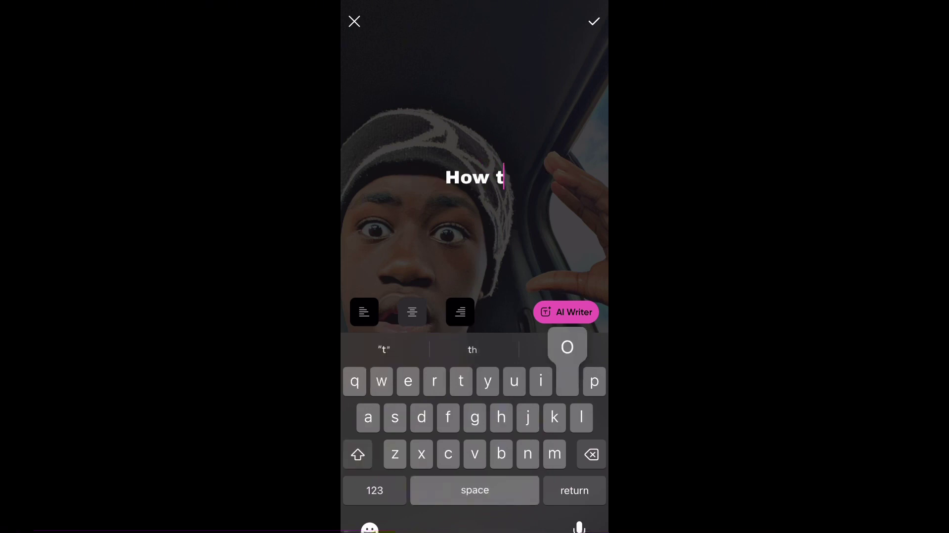
{"action": "type", "text": "o make"}
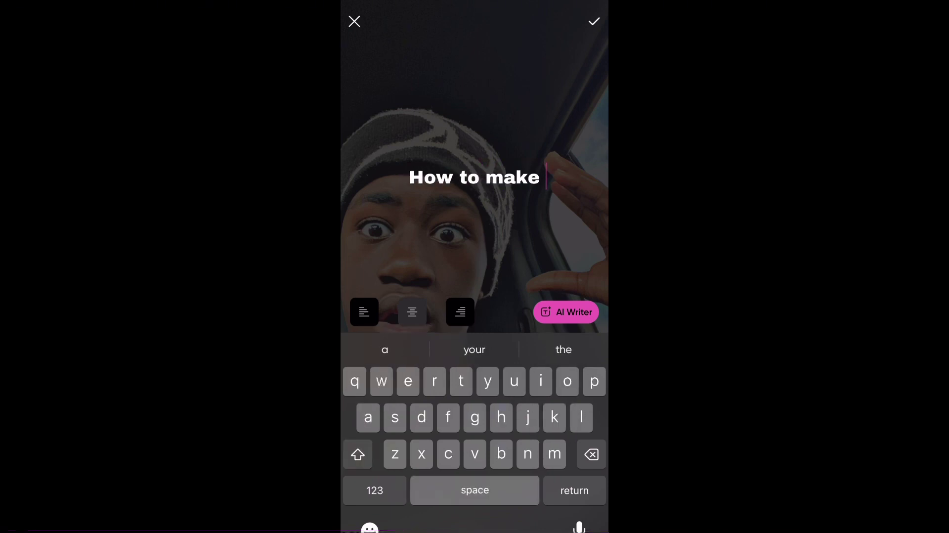
{"action": "left_click", "coordinate": [593, 21]}
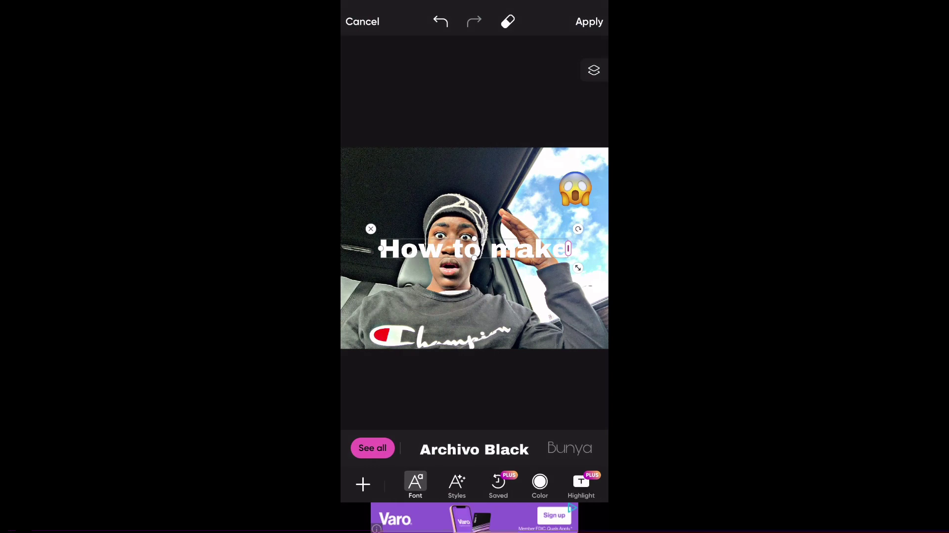
{"action": "left_click", "coordinate": [540, 483]}
{"action": "left_click", "coordinate": [518, 448]}
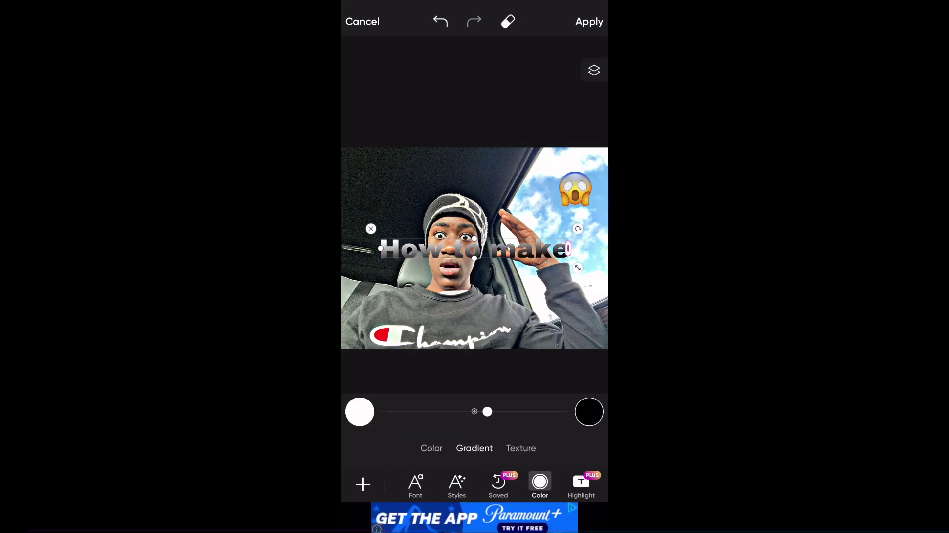
Give the 'How to make' title a pink shadow offset slightly left.
{"action": "scroll", "coordinate": [475, 483], "scroll_direction": "right", "scroll_amount": 3}
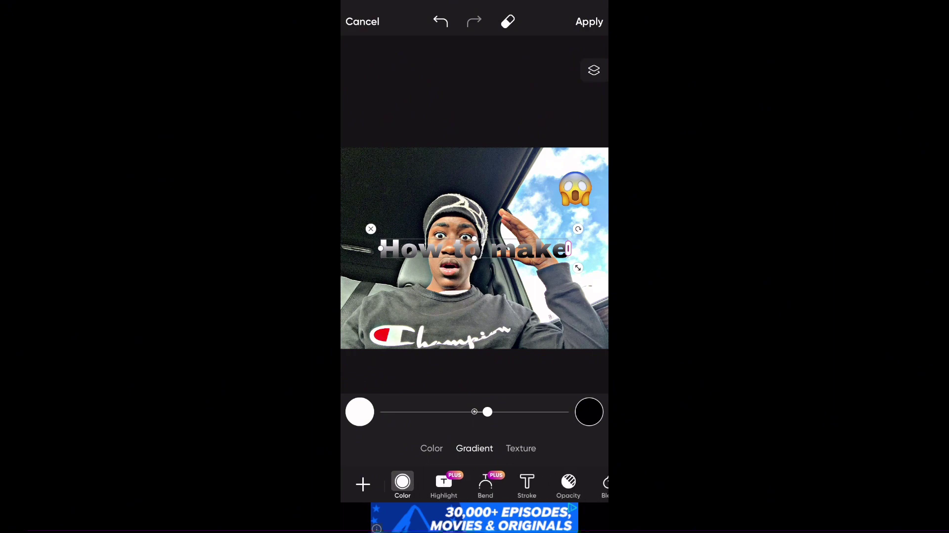
{"action": "scroll", "coordinate": [475, 483], "scroll_direction": "right", "scroll_amount": 3}
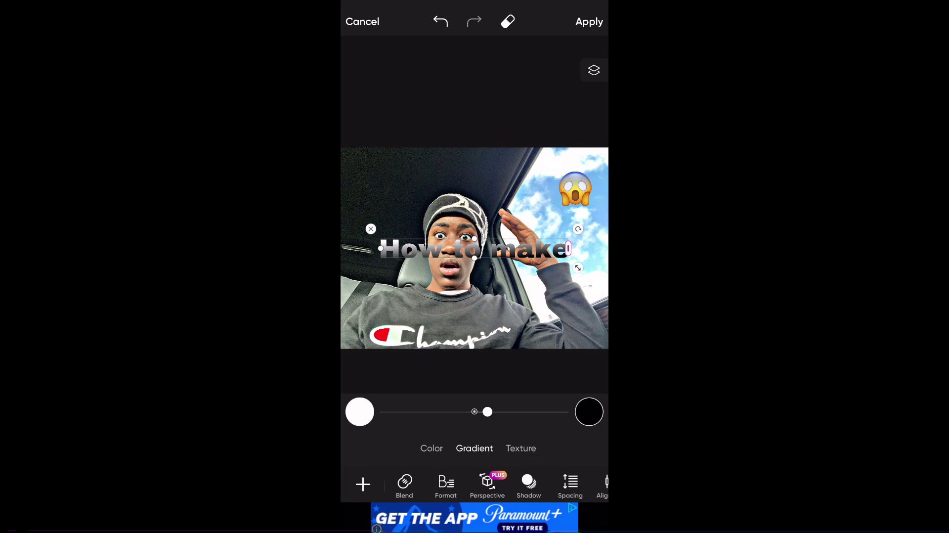
{"action": "left_click", "coordinate": [529, 484]}
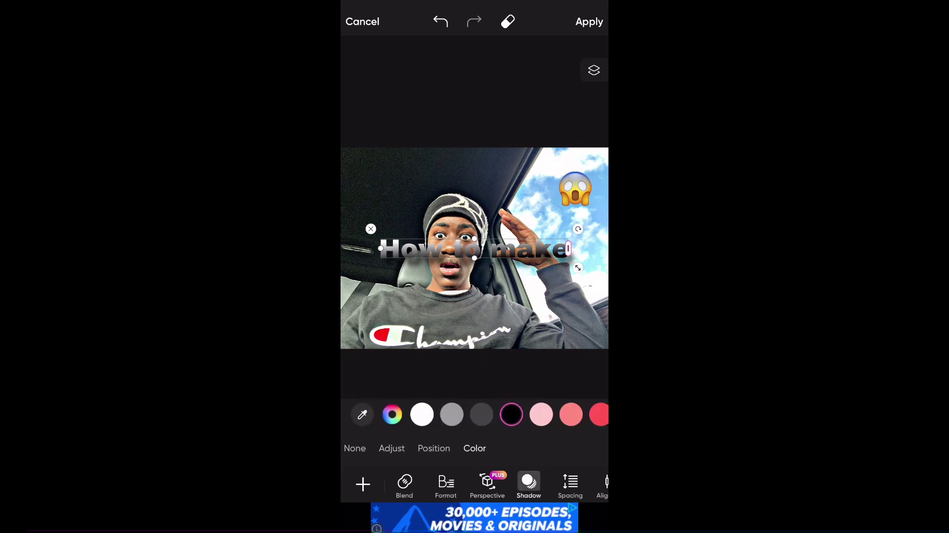
{"action": "scroll", "coordinate": [475, 414], "scroll_direction": "right", "scroll_amount": 3}
{"action": "left_click", "coordinate": [448, 415]}
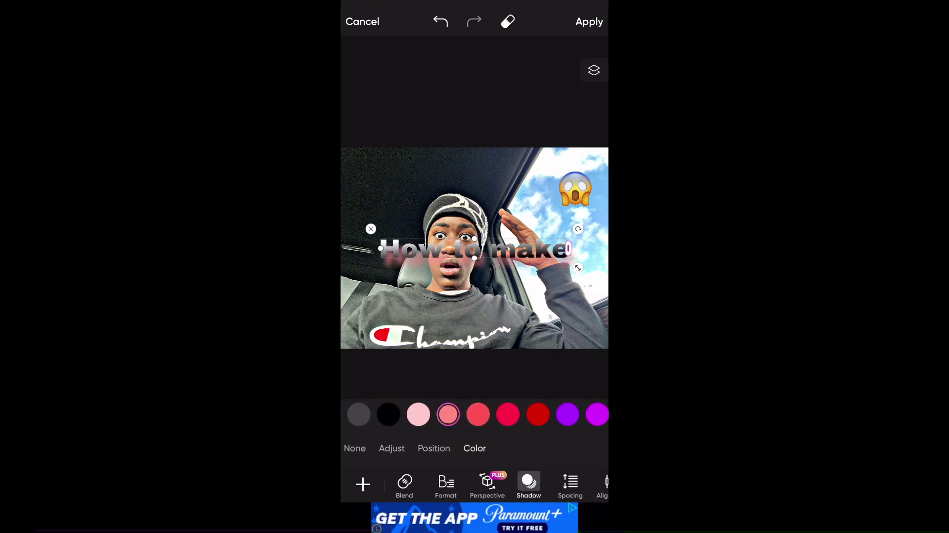
{"action": "left_click", "coordinate": [433, 448]}
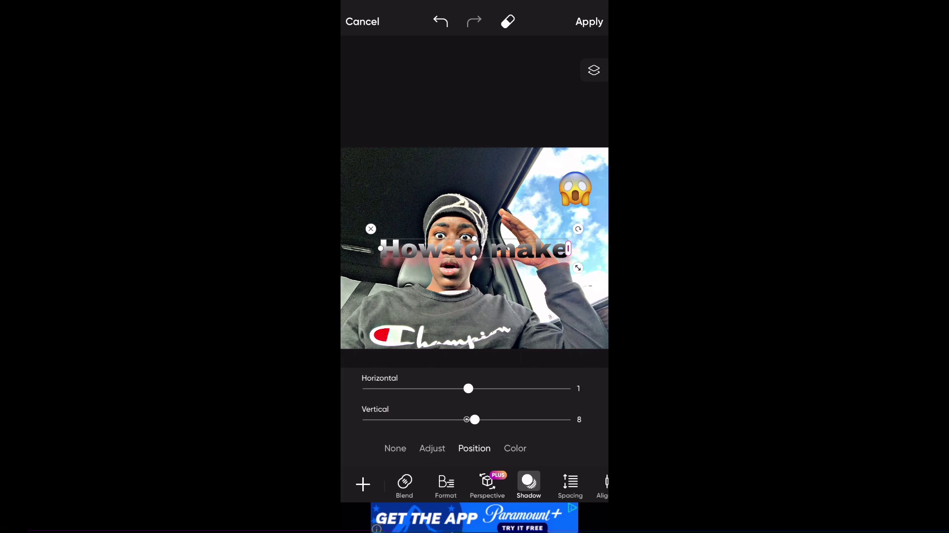
{"action": "left_click_drag", "start_coordinate": [468, 388], "coordinate": [465, 419]}
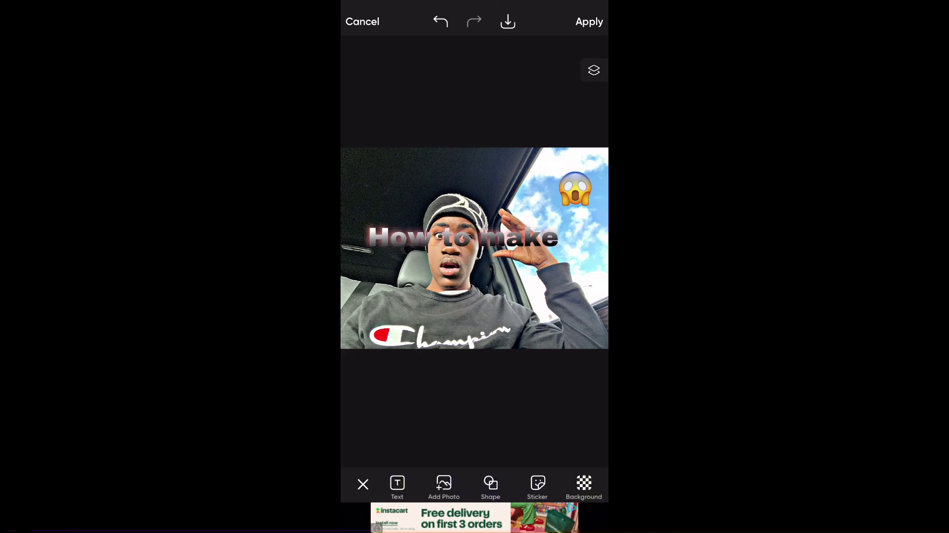
Reorder the 'How to make' text layer below the emoji, just above the photo.
{"action": "left_click", "coordinate": [463, 237]}
{"action": "left_click", "coordinate": [594, 69]}
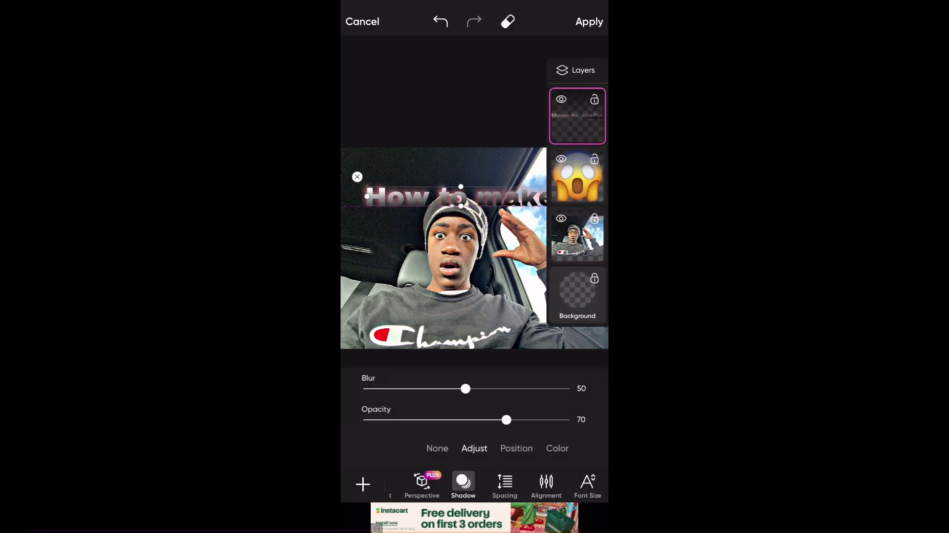
{"action": "left_click_drag", "start_coordinate": [578, 132], "coordinate": [577, 235]}
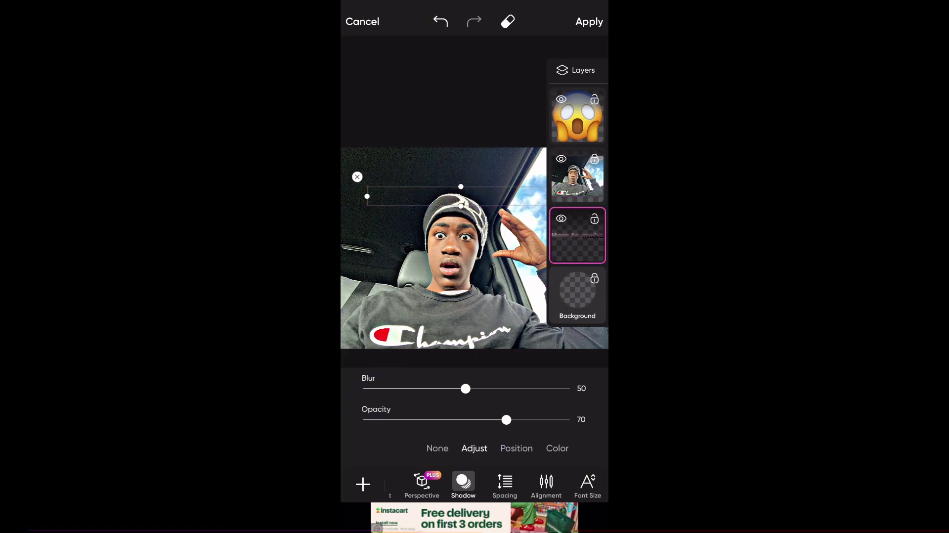
{"action": "key", "text": "Escape"}
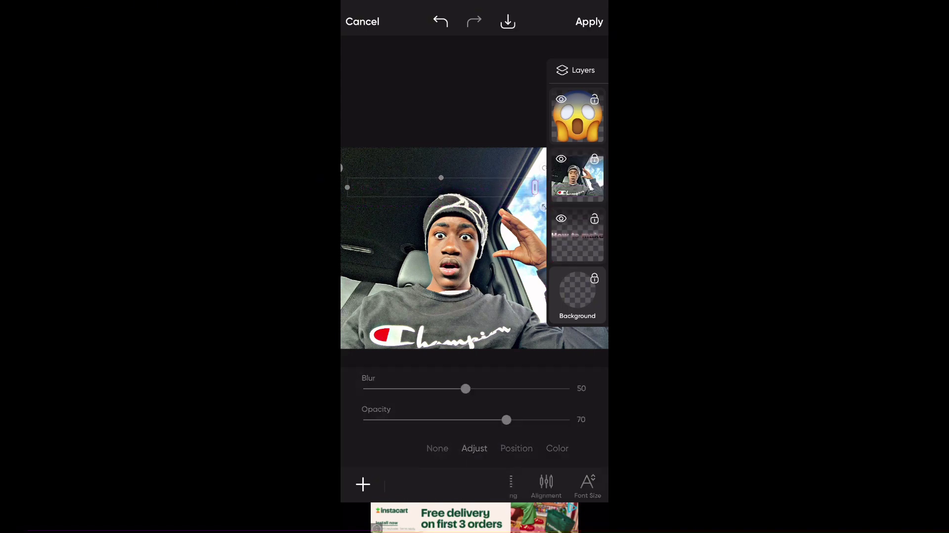
{"action": "left_click_drag", "start_coordinate": [577, 234], "coordinate": [577, 176]}
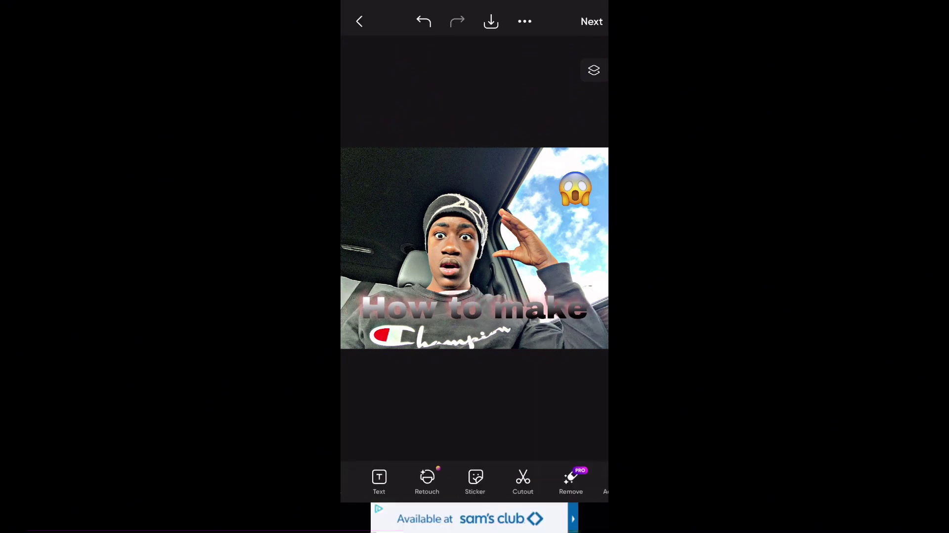
Add a new caption reading 'Crazy thumbnails' to the photo.
{"action": "type", "text": "Eye "}
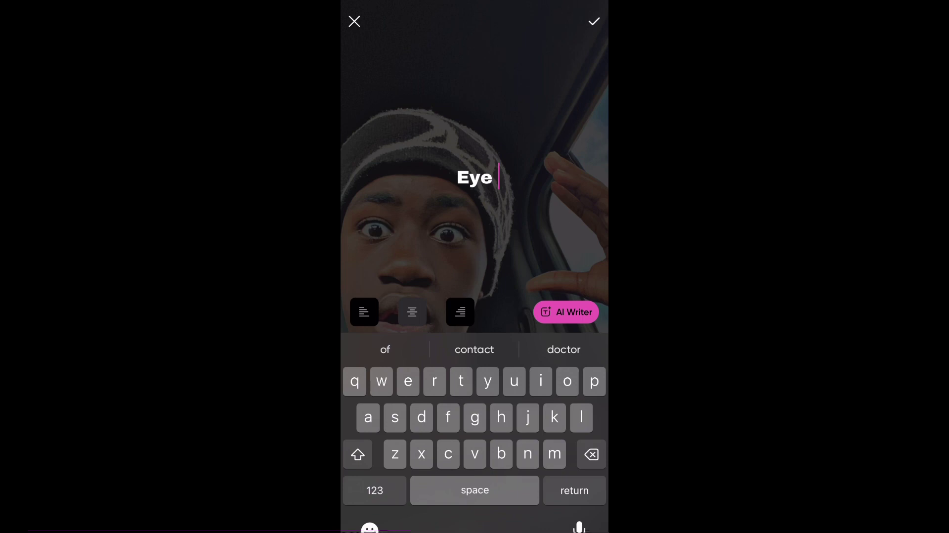
{"action": "type", "text": "catching t"}
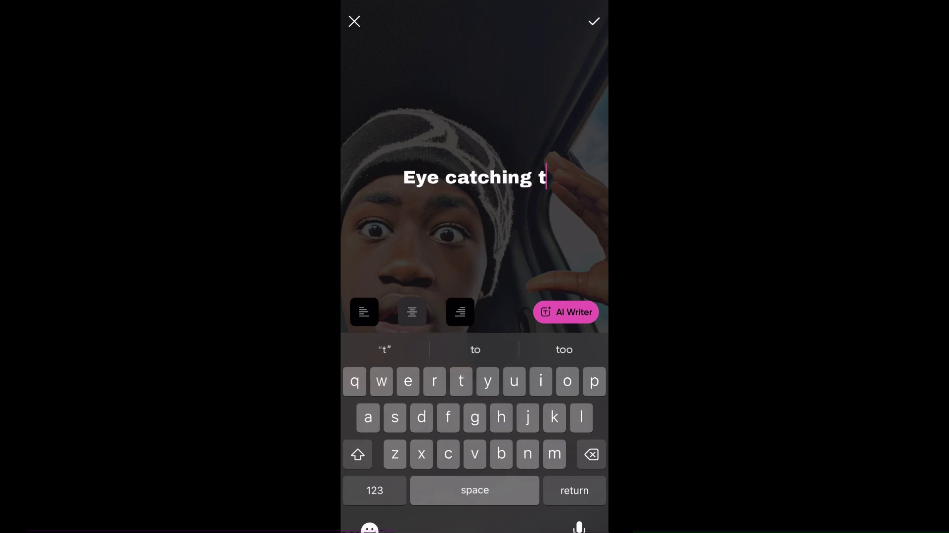
{"action": "type", "text": "humbnail"}
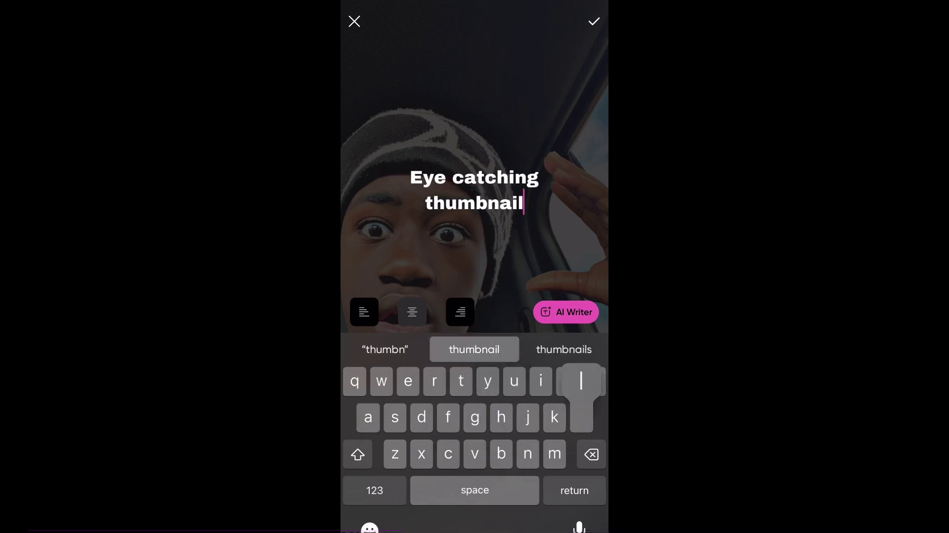
{"action": "key", "text": "BackSpace"}
{"action": "key", "text": "BackSpace"}
{"action": "key", "text": "BackSpace"}
{"action": "key", "text": "BackSpace"}
{"action": "key", "text": "BackSpace"}
{"action": "key", "text": "BackSpace"}
{"action": "key", "text": "BackSpace"}
{"action": "key", "text": "BackSpace"}
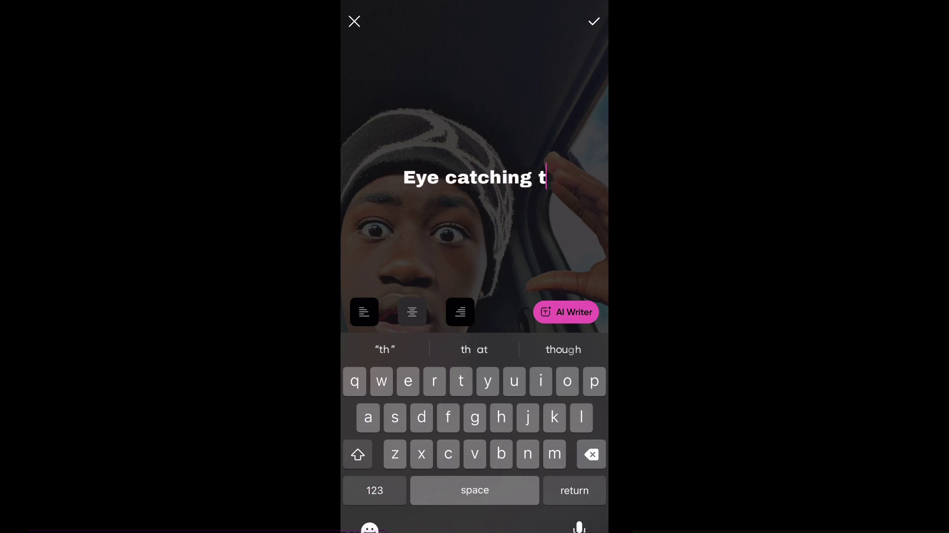
{"action": "key", "text": "BackSpace"}
{"action": "key", "text": "BackSpace"}
{"action": "key", "text": "BackSpace"}
{"action": "key", "text": "BackSpace"}
{"action": "key", "text": "BackSpace"}
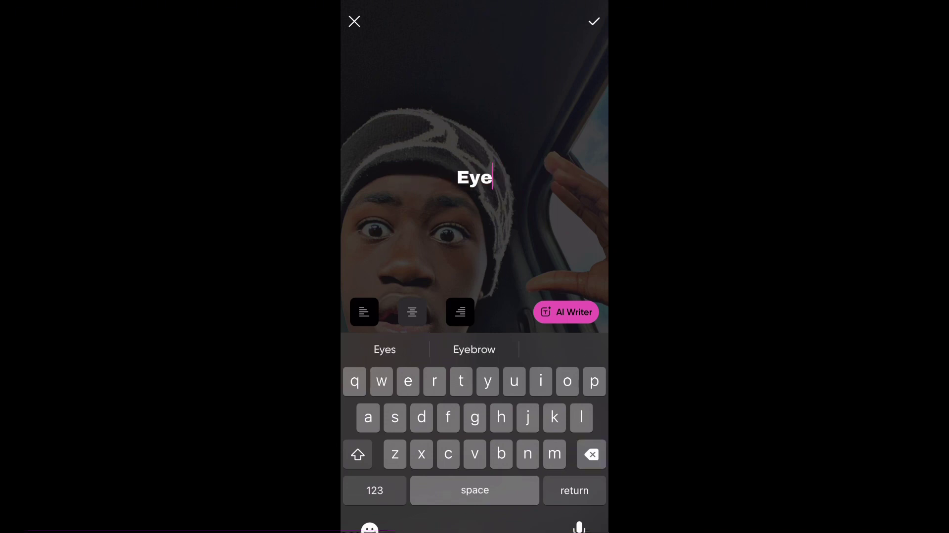
{"action": "key", "text": "BackSpace"}
{"action": "key", "text": "BackSpace"}
{"action": "key", "text": "BackSpace"}
{"action": "type", "text": "Craxy "}
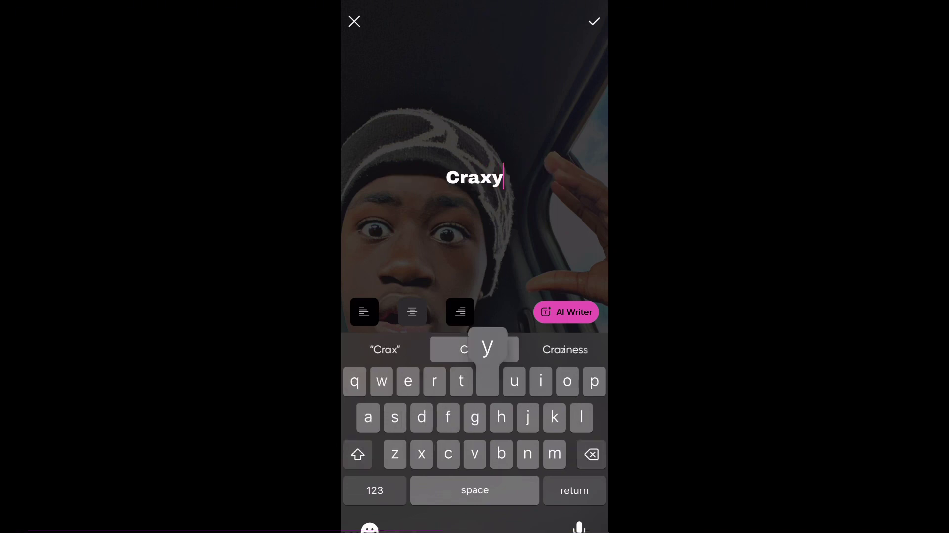
{"action": "key", "text": "BackSpace"}
{"action": "key", "text": "BackSpace"}
{"action": "key", "text": "BackSpace"}
{"action": "type", "text": "zy thumbn"}
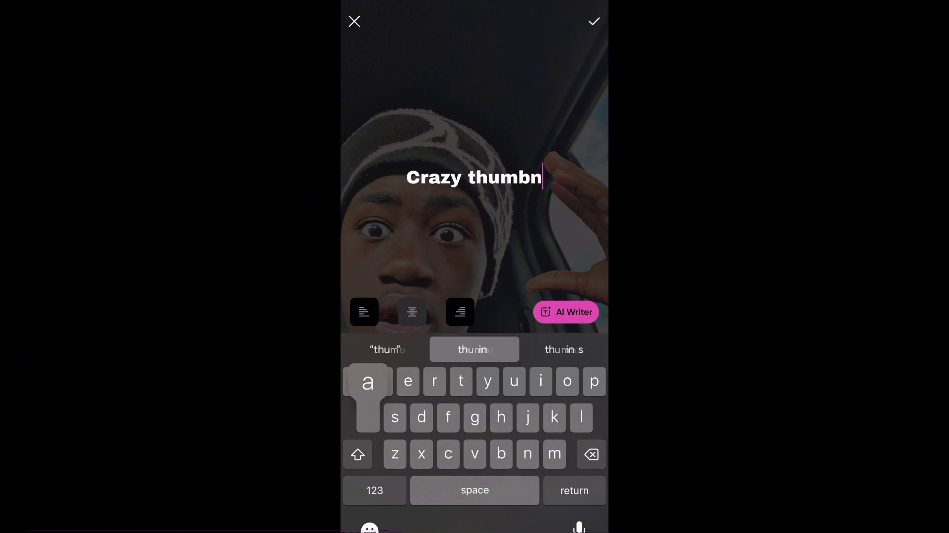
{"action": "type", "text": "ails"}
{"action": "left_click", "coordinate": [594, 21]}
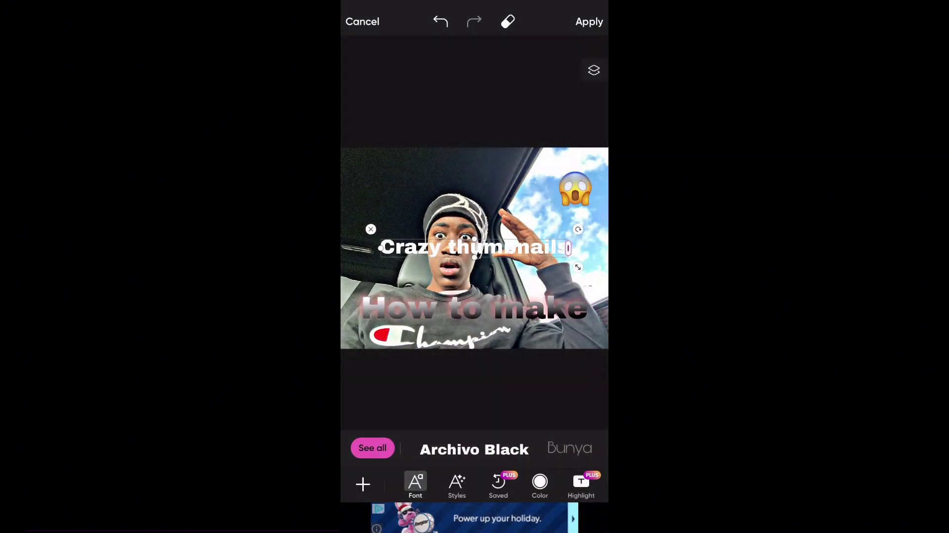
Give the 'Crazy thumbnails' caption a pinkish shadow shifted slightly up and left.
{"action": "scroll", "coordinate": [475, 412], "scroll_direction": "right", "scroll_amount": 3}
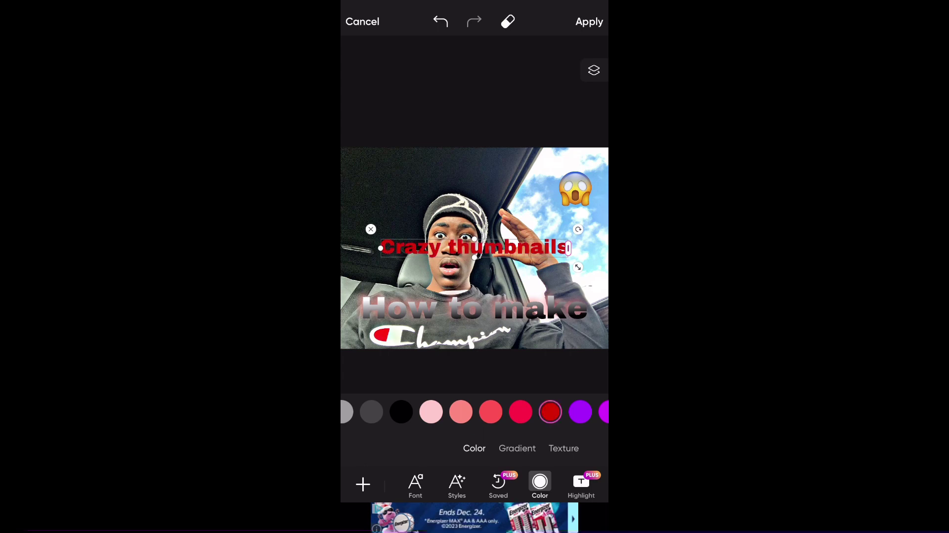
{"action": "scroll", "coordinate": [475, 483], "scroll_direction": "right", "scroll_amount": 5}
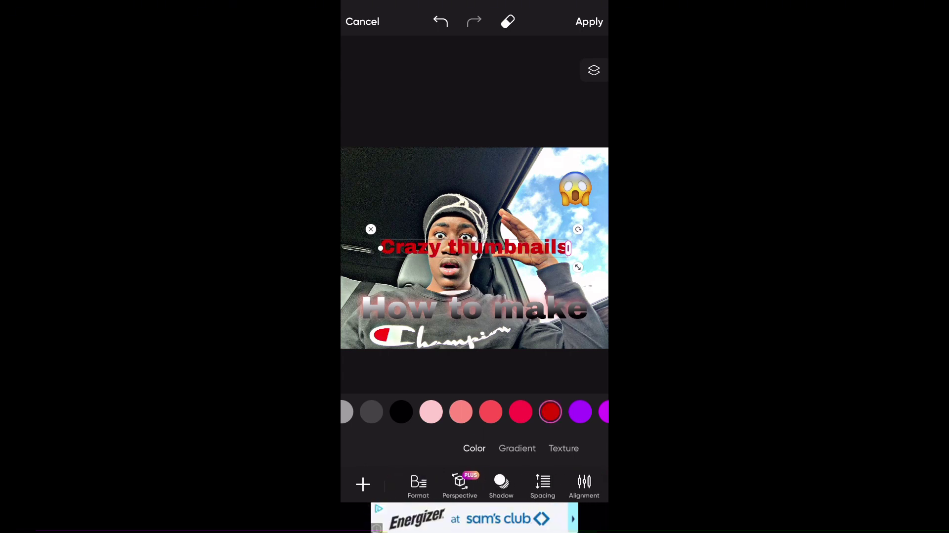
{"action": "left_click", "coordinate": [501, 485]}
{"action": "left_click", "coordinate": [557, 448]}
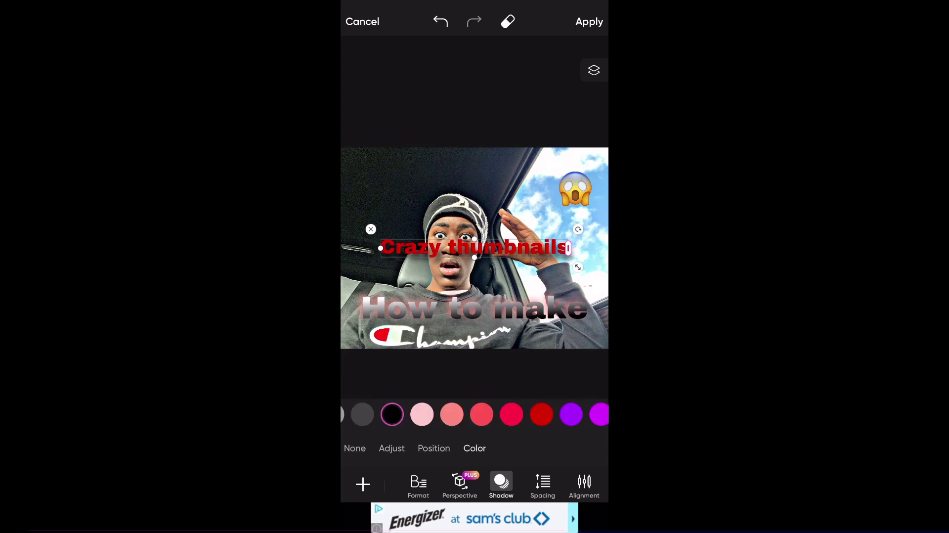
{"action": "left_click", "coordinate": [422, 414]}
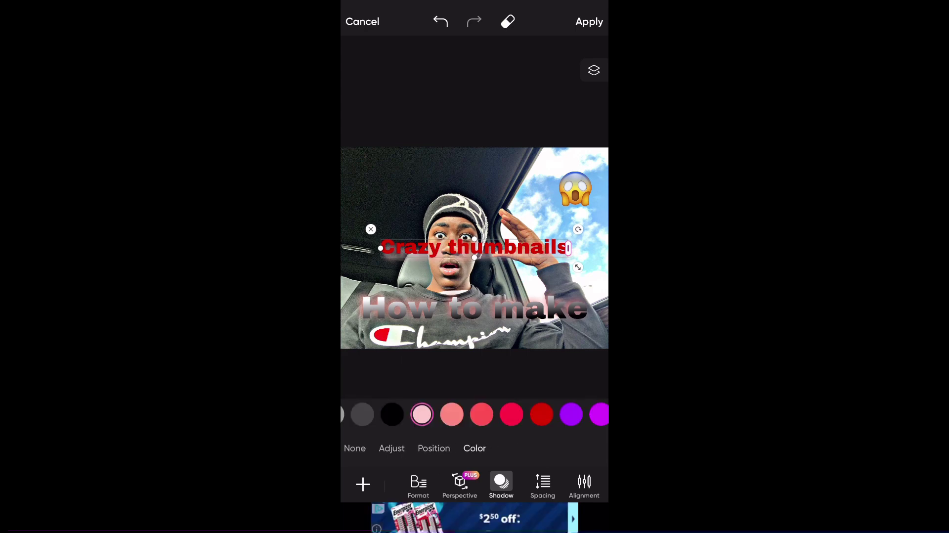
{"action": "left_click", "coordinate": [433, 448]}
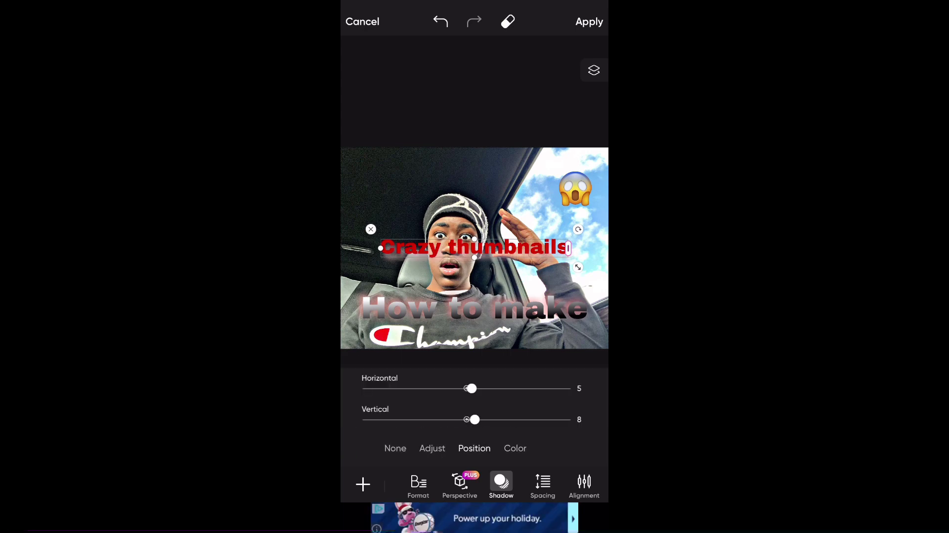
{"action": "mouse_move", "coordinate": [471, 388]}
{"action": "left_mouse_down"}
{"action": "mouse_move", "coordinate": [458, 388]}
{"action": "mouse_move", "coordinate": [472, 419]}
{"action": "left_mouse_up"}
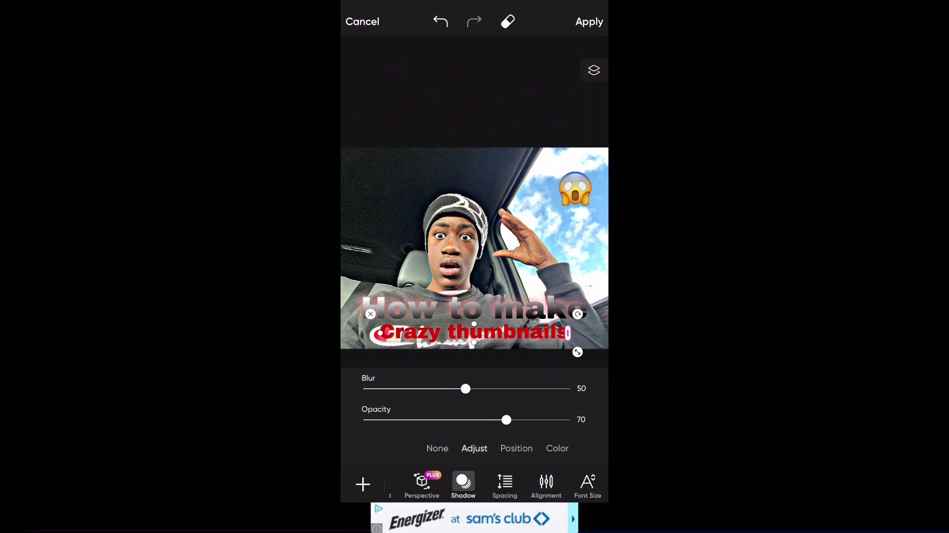
Enlarge the red 'Crazy thumbnails' caption and position it directly under 'How to make'.
{"action": "scroll", "coordinate": [449, 347], "scroll_direction": "up", "scroll_amount": 5}
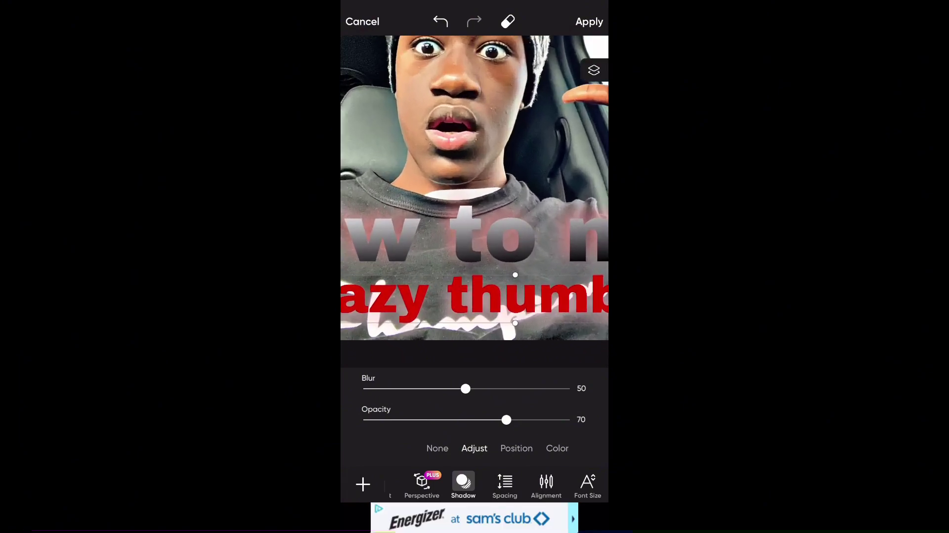
{"action": "left_click_drag", "start_coordinate": [515, 275], "coordinate": [515, 261]}
{"action": "mouse_move", "coordinate": [494, 291]}
{"action": "left_mouse_down"}
{"action": "mouse_move", "coordinate": [495, 314]}
{"action": "mouse_move", "coordinate": [515, 263]}
{"action": "left_mouse_up"}
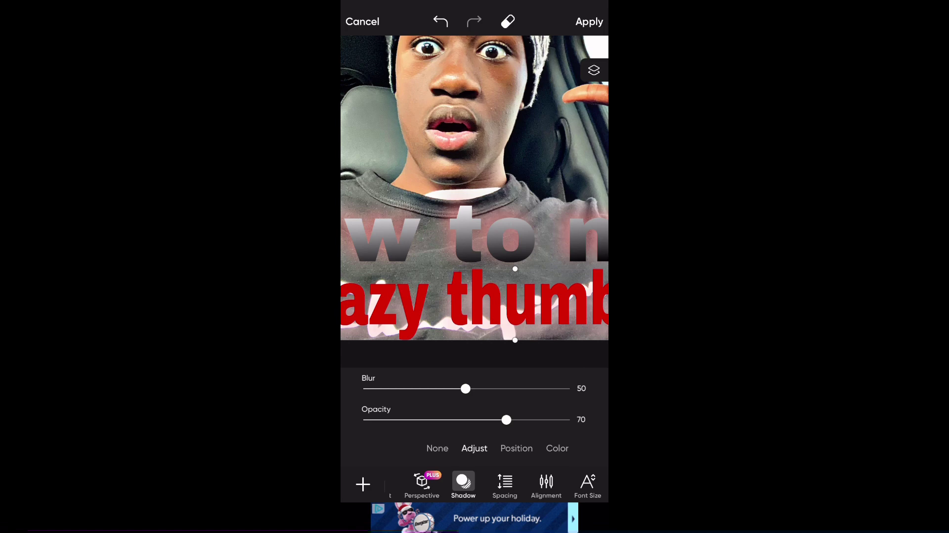
{"action": "scroll", "coordinate": [475, 188], "scroll_direction": "down", "scroll_amount": 3}
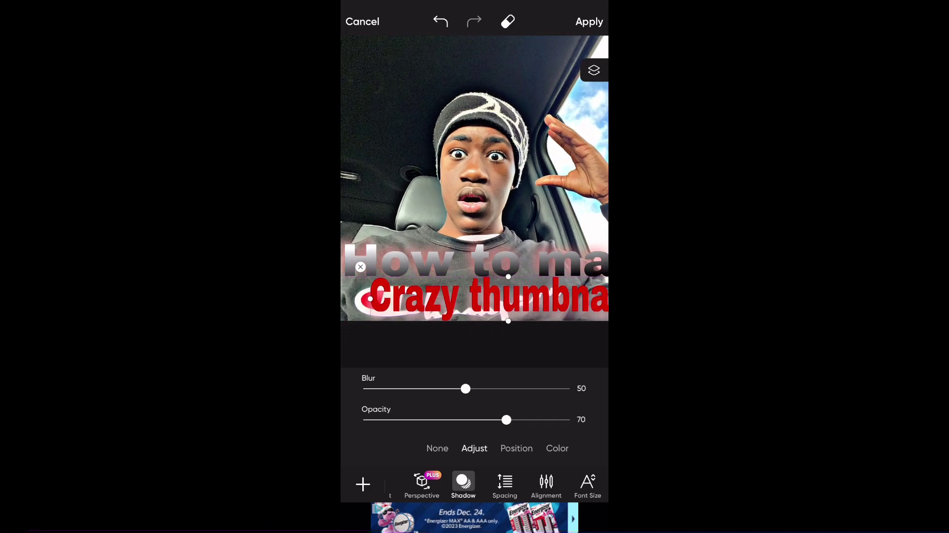
{"action": "key", "text": "Escape"}
{"action": "scroll", "coordinate": [475, 188], "scroll_direction": "down", "scroll_amount": 3}
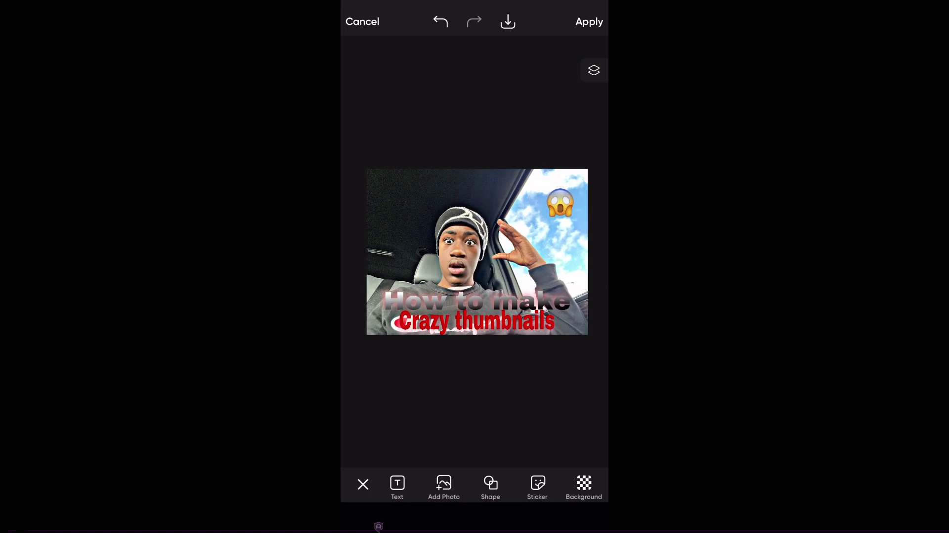
{"action": "left_click", "coordinate": [477, 321]}
{"action": "left_click_drag", "start_coordinate": [564, 342], "coordinate": [588, 348]}
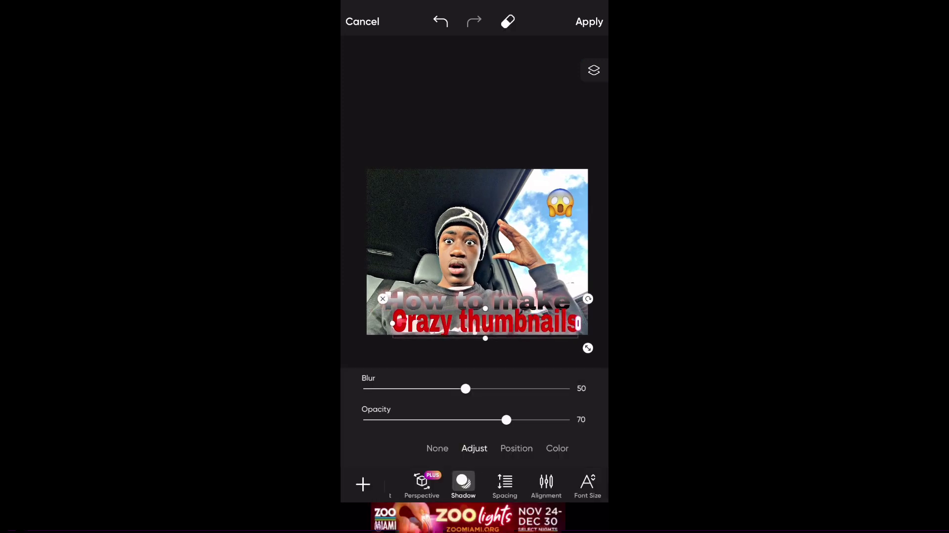
{"action": "left_click_drag", "start_coordinate": [486, 322], "coordinate": [478, 324]}
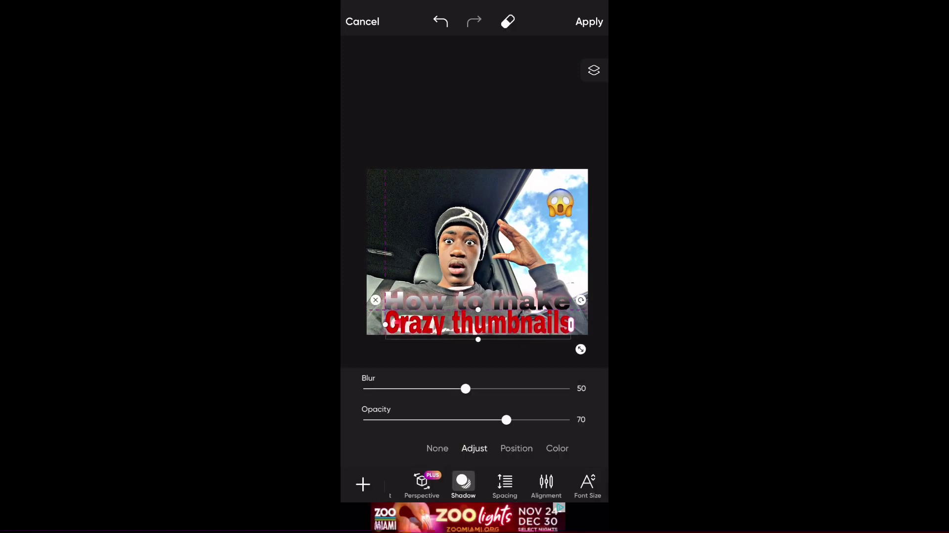
{"action": "left_click_drag", "start_coordinate": [479, 324], "coordinate": [476, 321]}
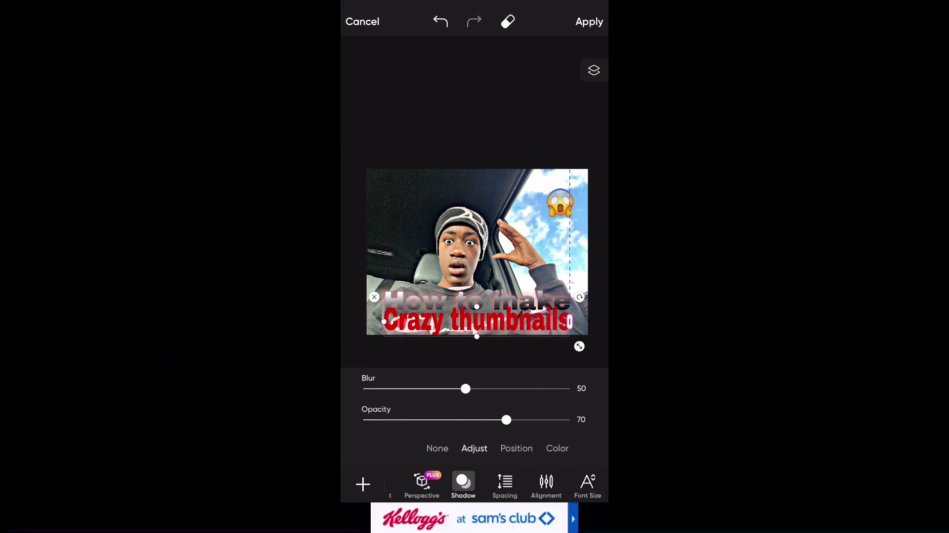
{"action": "left_click", "coordinate": [590, 22]}
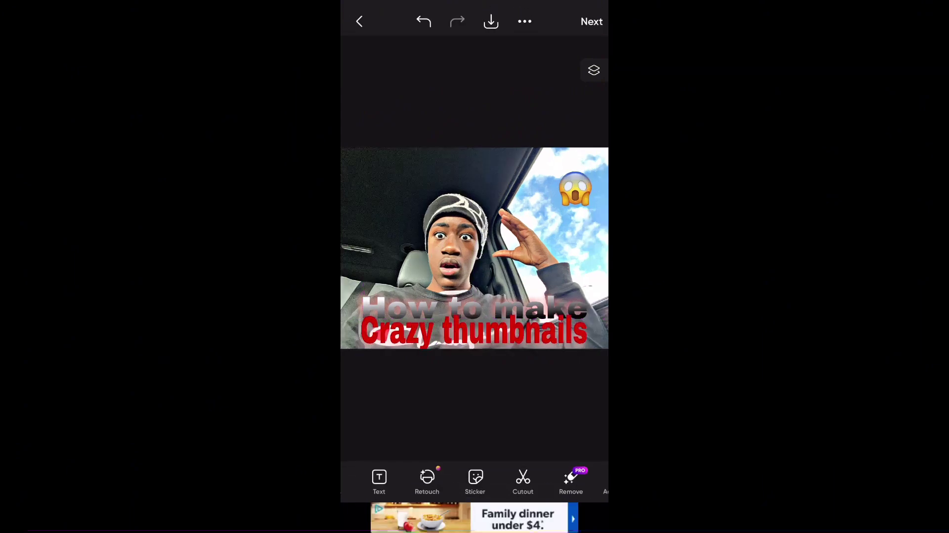
Move the 'How to make' title to the top of the layer stack, then open stickers.
{"action": "left_click", "coordinate": [475, 308]}
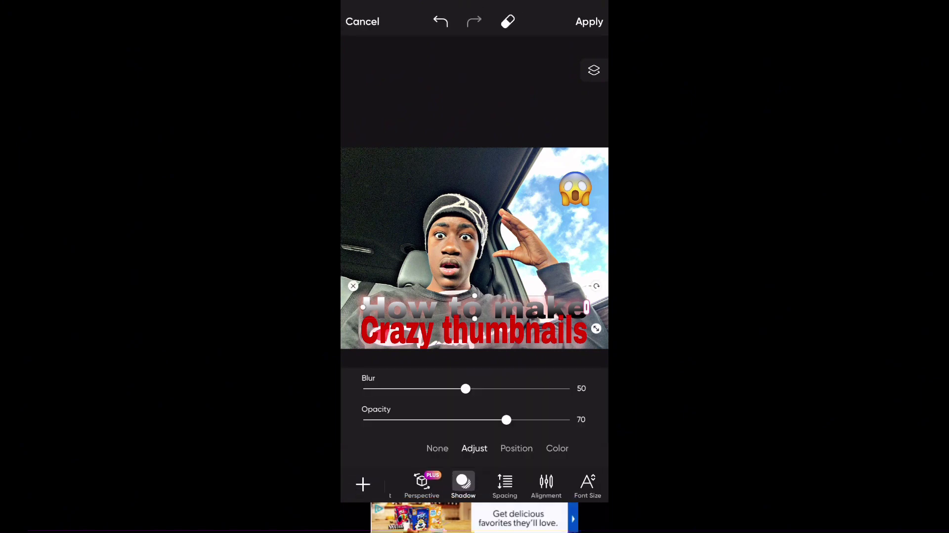
{"action": "left_click", "coordinate": [594, 69]}
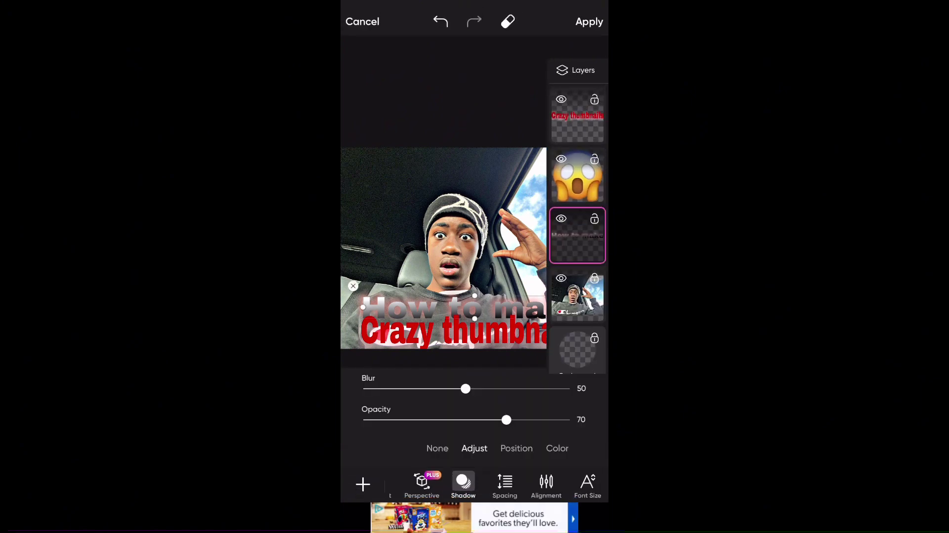
{"action": "left_click_drag", "start_coordinate": [577, 236], "coordinate": [577, 127]}
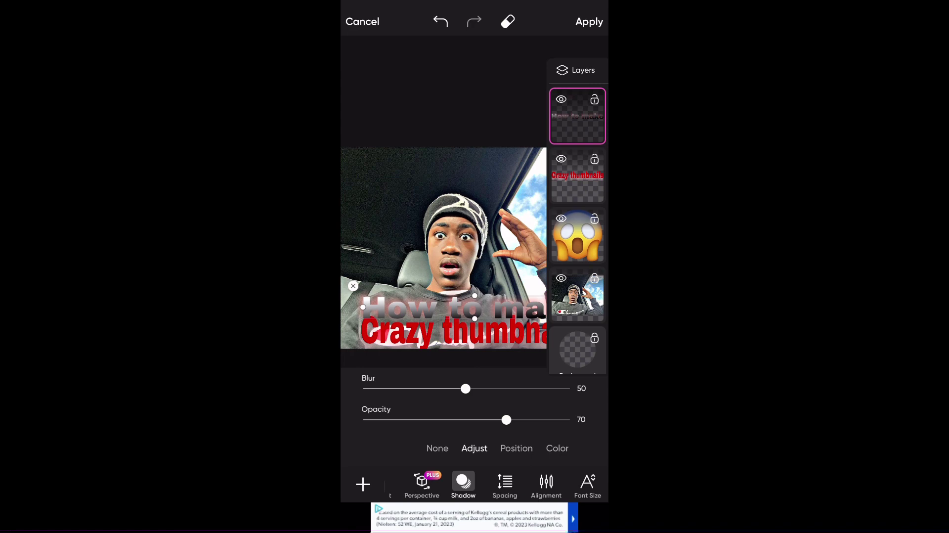
{"action": "left_click", "coordinate": [589, 22]}
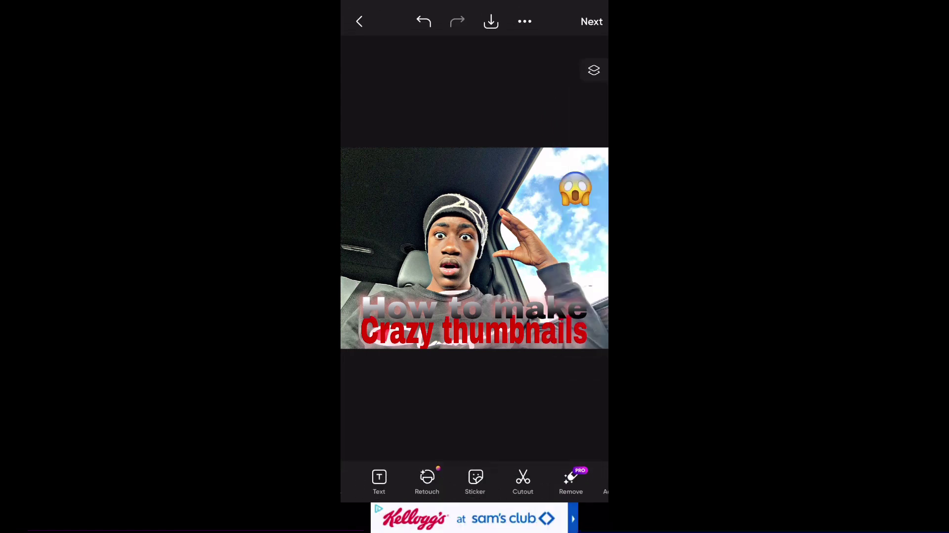
{"action": "left_click", "coordinate": [475, 479]}
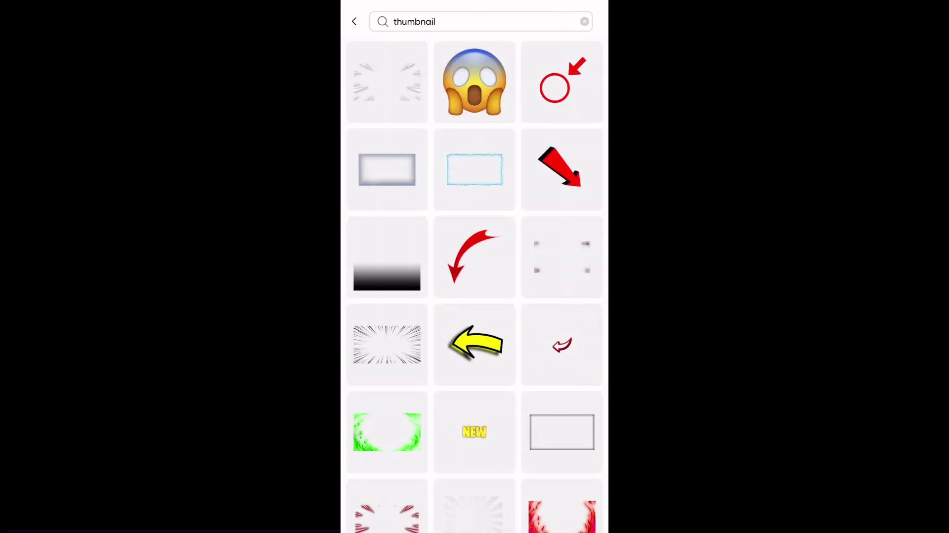
Place the red curved arrow sticker, shrunk and tilted, at the photo's upper left.
{"action": "left_click", "coordinate": [475, 256]}
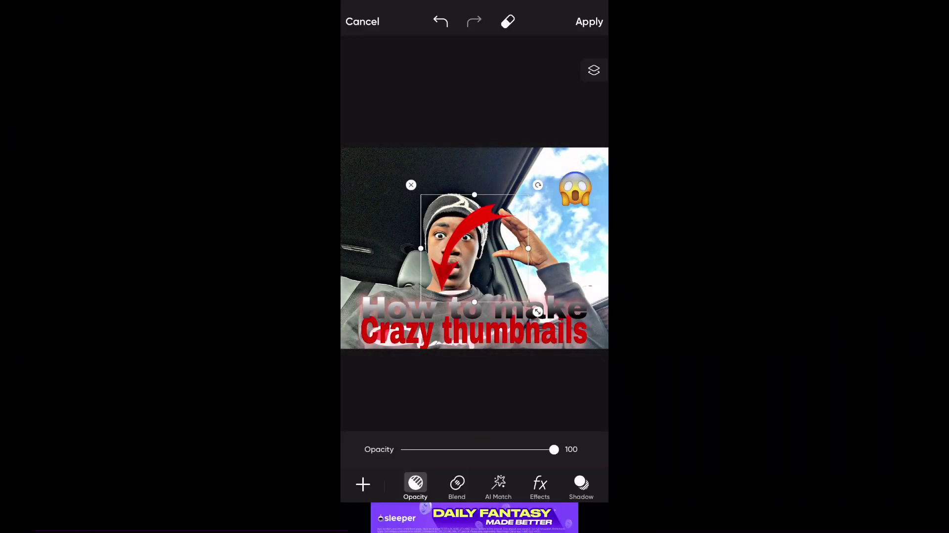
{"action": "mouse_move", "coordinate": [475, 249]}
{"action": "left_mouse_down"}
{"action": "mouse_move", "coordinate": [502, 225]}
{"action": "mouse_move", "coordinate": [414, 211]}
{"action": "left_mouse_up"}
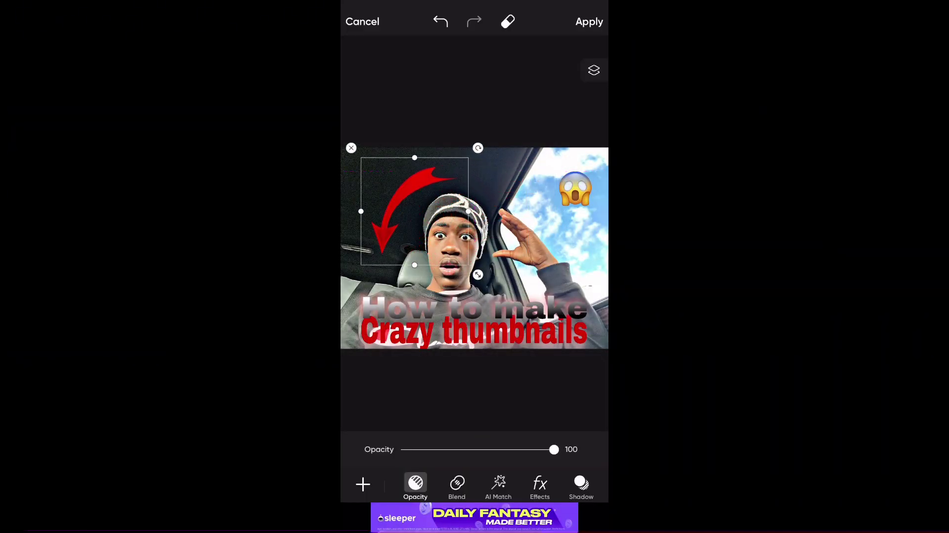
{"action": "mouse_move", "coordinate": [478, 275]}
{"action": "left_mouse_down"}
{"action": "mouse_move", "coordinate": [568, 286]}
{"action": "mouse_move", "coordinate": [424, 273]}
{"action": "mouse_move", "coordinate": [444, 257]}
{"action": "left_mouse_up"}
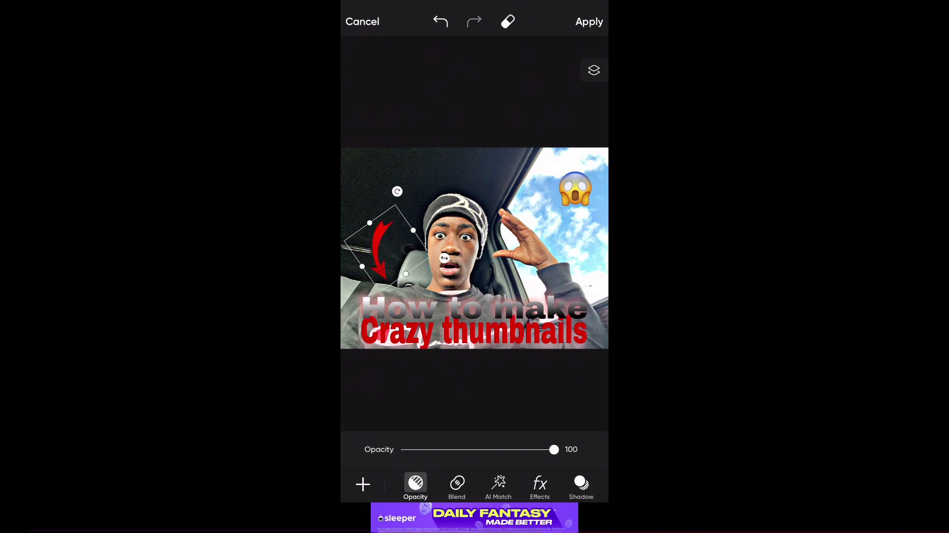
{"action": "left_click", "coordinate": [475, 396]}
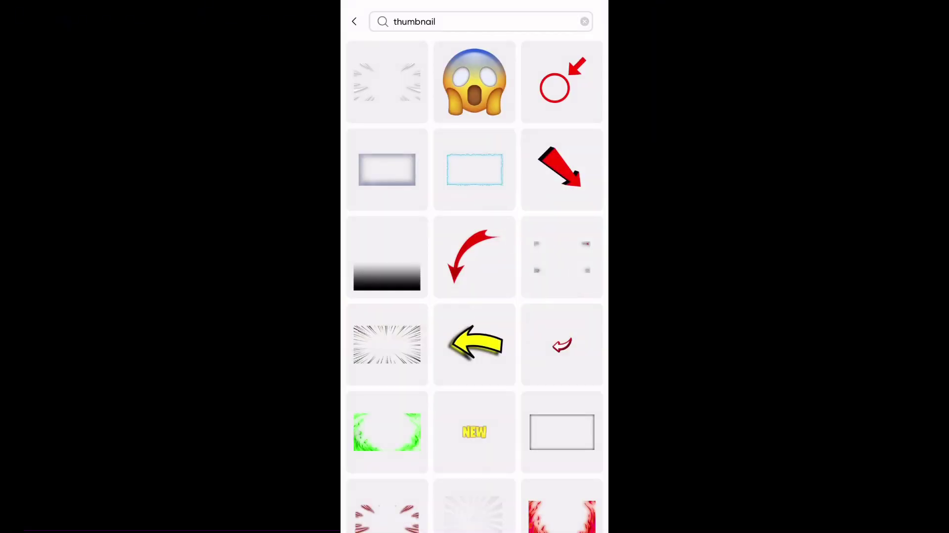
Add another sticker from further down the thumbnail results and apply it.
{"action": "scroll", "coordinate": [475, 284], "scroll_direction": "down", "scroll_amount": 2}
{"action": "scroll", "coordinate": [475, 284], "scroll_direction": "down", "scroll_amount": 2}
{"action": "scroll", "coordinate": [475, 284], "scroll_direction": "down", "scroll_amount": 1}
{"action": "scroll", "coordinate": [474, 284], "scroll_direction": "down", "scroll_amount": 1}
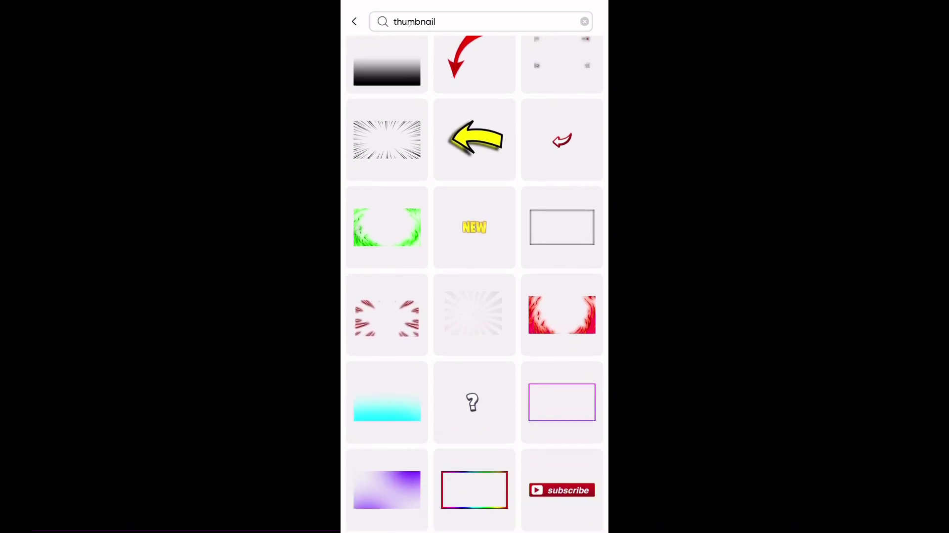
{"action": "scroll", "coordinate": [474, 284], "scroll_direction": "down", "scroll_amount": 1}
{"action": "left_click", "coordinate": [474, 300]}
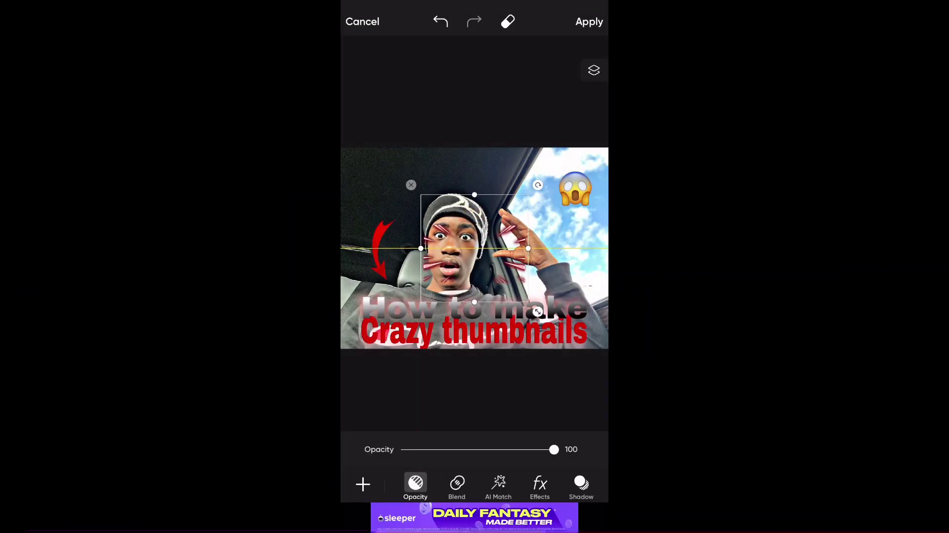
{"action": "left_click", "coordinate": [588, 21]}
Discard a trial blue burst and stretch the gray sunburst sticker over the whole photo.
{"action": "left_click", "coordinate": [539, 483]}
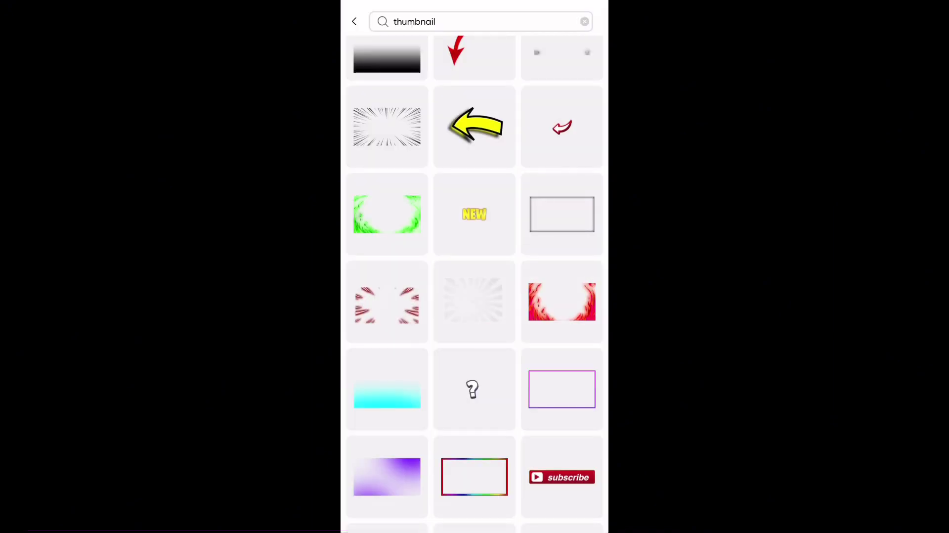
{"action": "scroll", "coordinate": [475, 284], "scroll_direction": "down", "scroll_amount": 3}
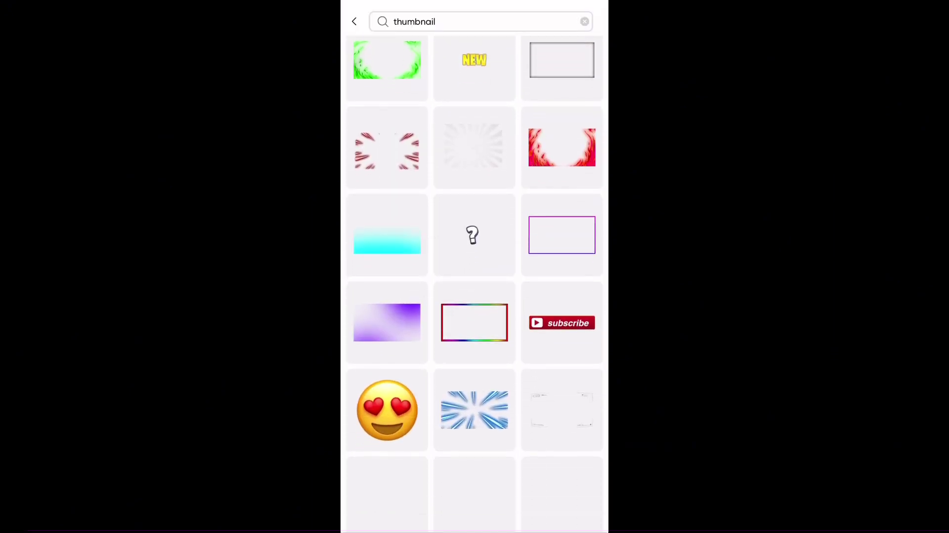
{"action": "left_click", "coordinate": [473, 234]}
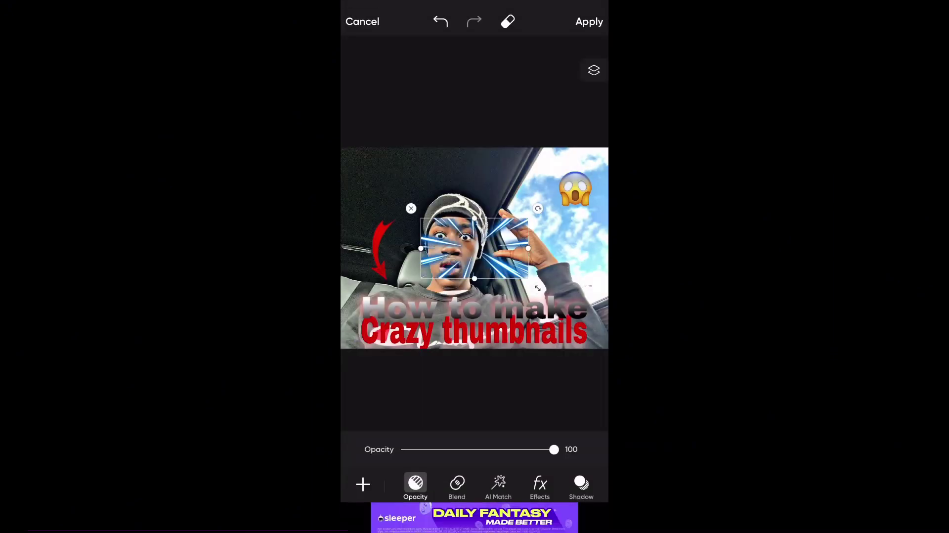
{"action": "left_click", "coordinate": [363, 21]}
{"action": "left_click", "coordinate": [538, 487]}
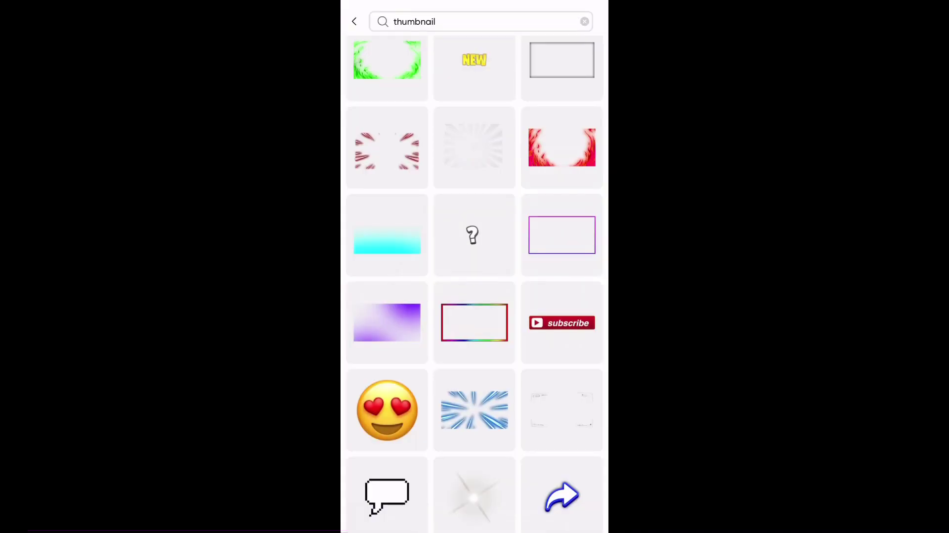
{"action": "left_click", "coordinate": [473, 235]}
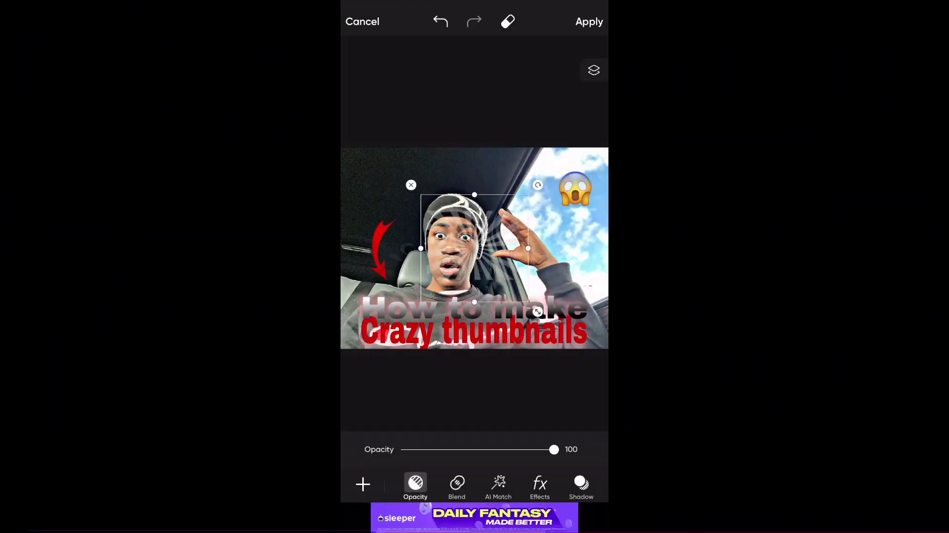
{"action": "left_click_drag", "start_coordinate": [537, 311], "coordinate": [584, 401]}
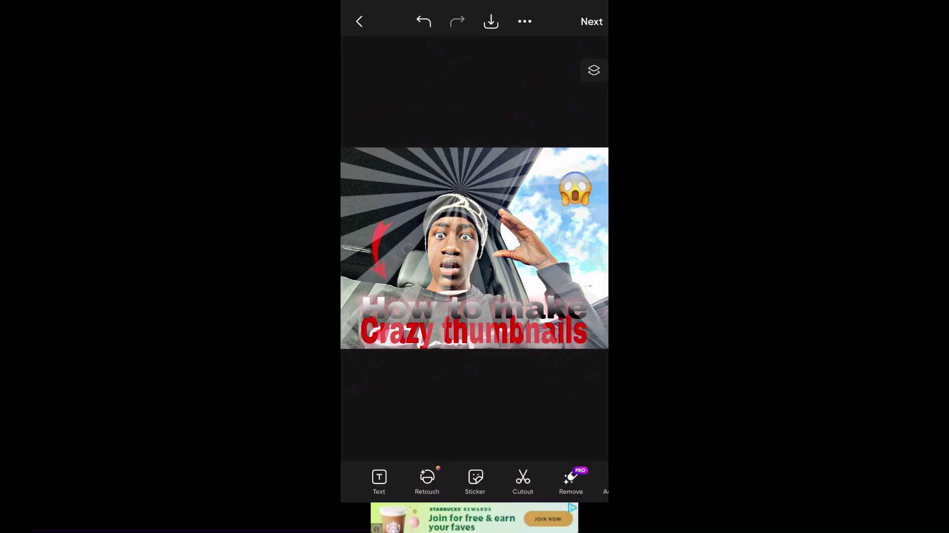
Try the pixel sunglasses sticker over the eyes, delete it, and reopen thumbnail results.
{"action": "scroll", "coordinate": [475, 277], "scroll_direction": "down", "scroll_amount": 1}
{"action": "scroll", "coordinate": [475, 277], "scroll_direction": "down", "scroll_amount": 3}
{"action": "scroll", "coordinate": [474, 277], "scroll_direction": "down", "scroll_amount": 3}
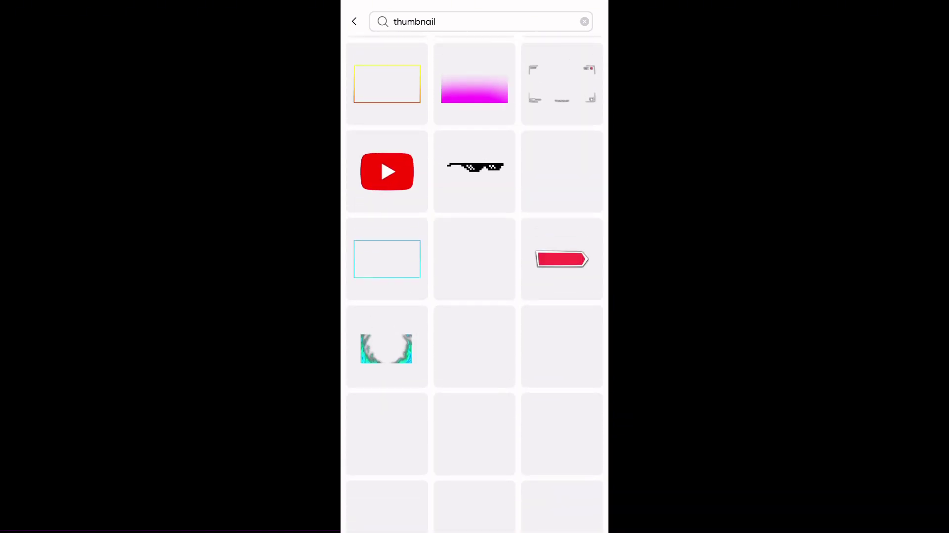
{"action": "left_click", "coordinate": [475, 259]}
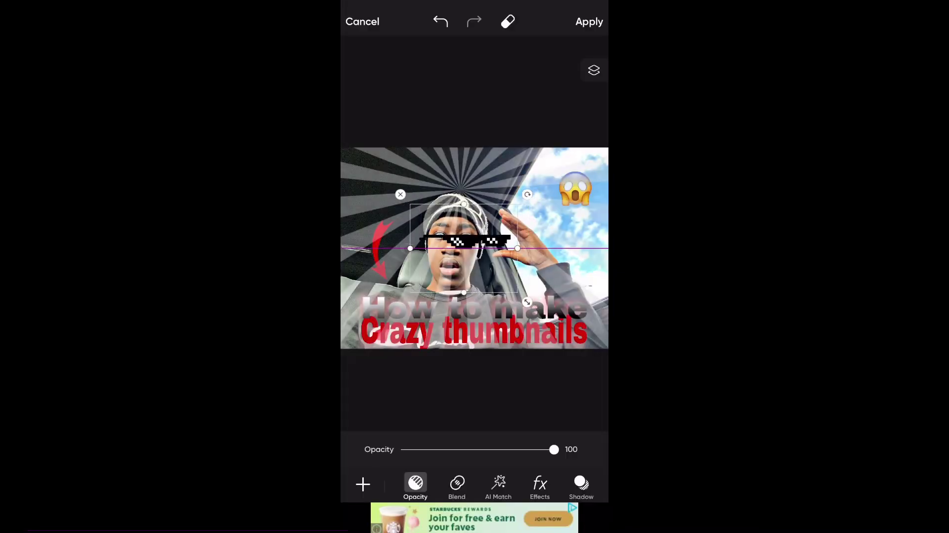
{"action": "left_click_drag", "start_coordinate": [464, 241], "coordinate": [440, 240]}
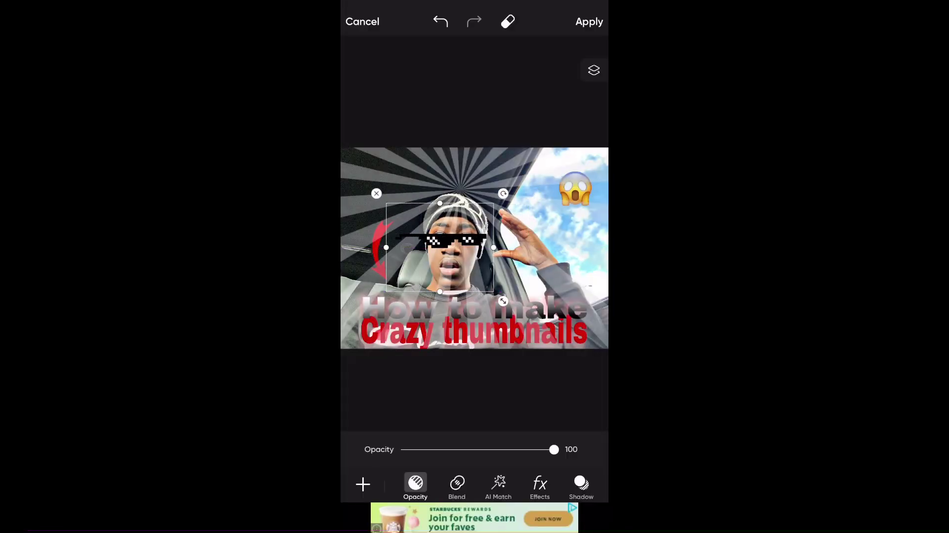
{"action": "left_click", "coordinate": [377, 193]}
{"action": "left_click", "coordinate": [363, 484]}
{"action": "left_click", "coordinate": [539, 483]}
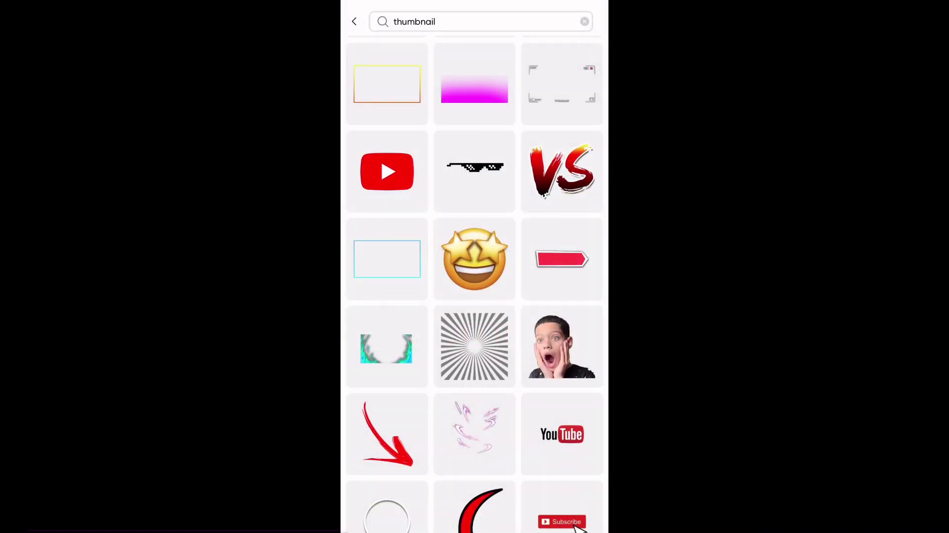
Add the surprised boy sticker beside the person and adjust its size.
{"action": "scroll", "coordinate": [475, 277], "scroll_direction": "down", "scroll_amount": 5}
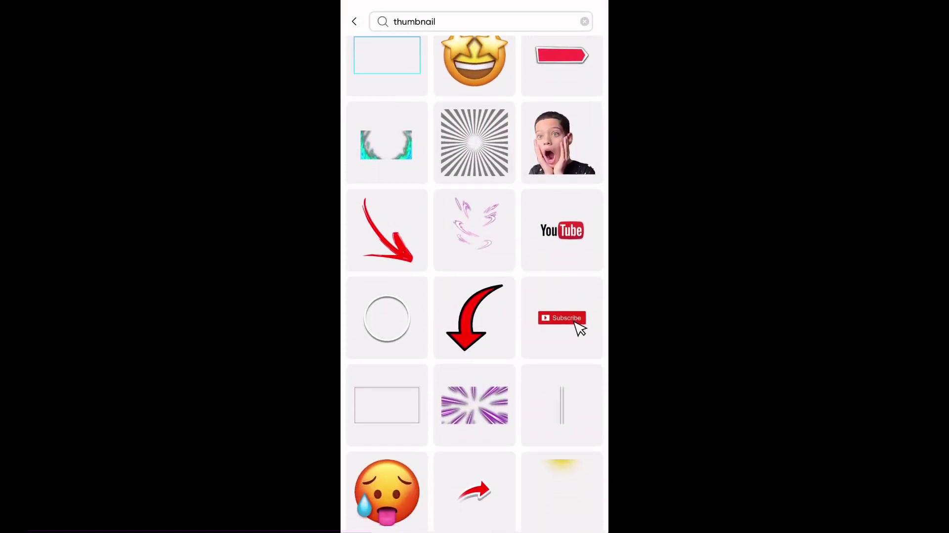
{"action": "left_click", "coordinate": [575, 323]}
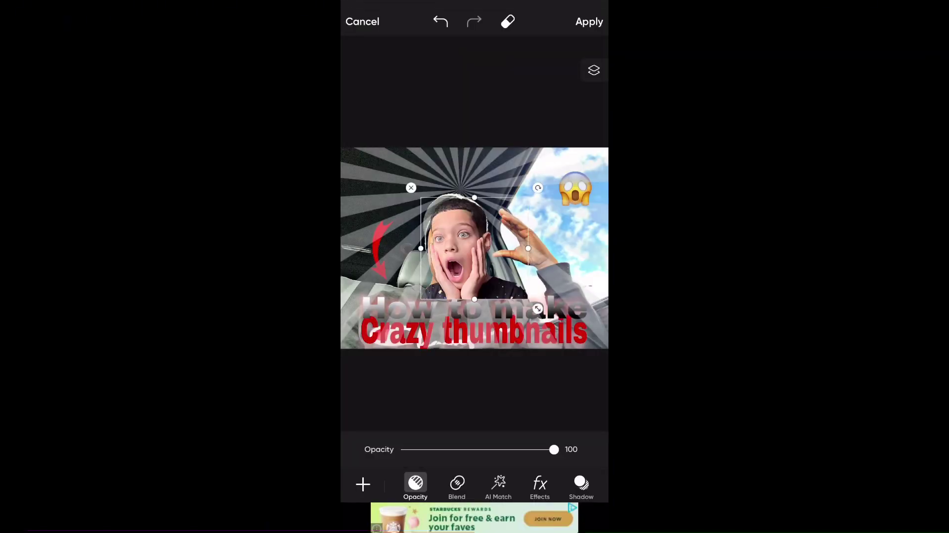
{"action": "mouse_move", "coordinate": [474, 248]}
{"action": "left_mouse_down"}
{"action": "mouse_move", "coordinate": [524, 241]}
{"action": "mouse_move", "coordinate": [474, 242]}
{"action": "left_mouse_up"}
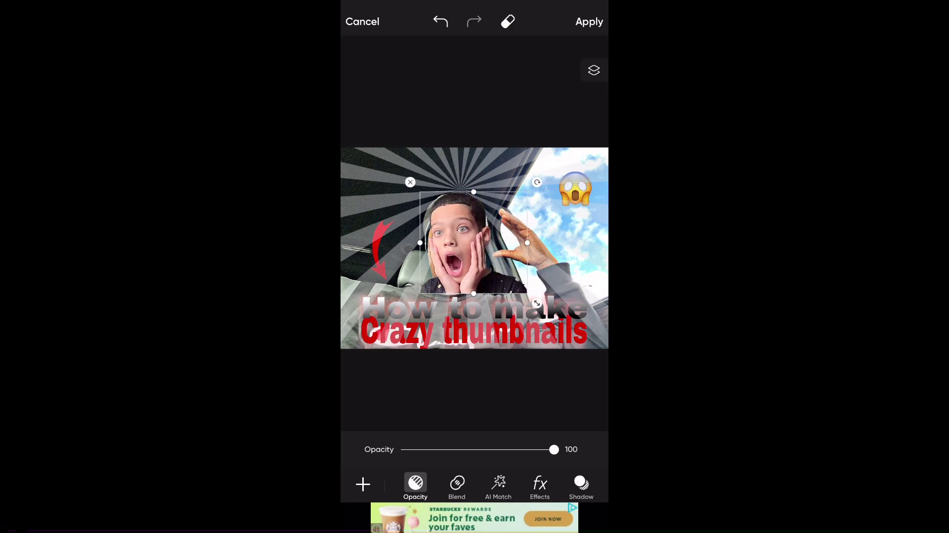
{"action": "left_click_drag", "start_coordinate": [537, 302], "coordinate": [562, 310]}
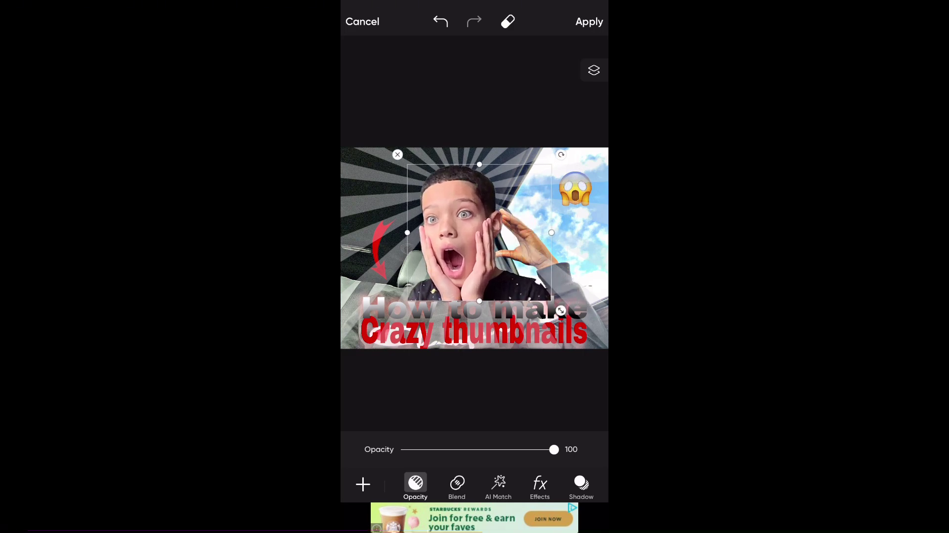
{"action": "left_click_drag", "start_coordinate": [480, 232], "coordinate": [447, 199]}
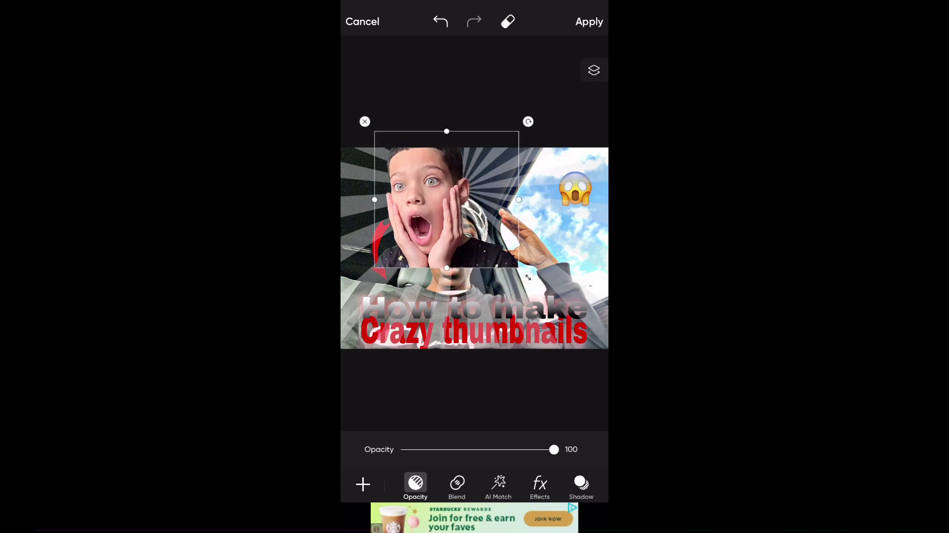
{"action": "left_click_drag", "start_coordinate": [528, 277], "coordinate": [485, 253]}
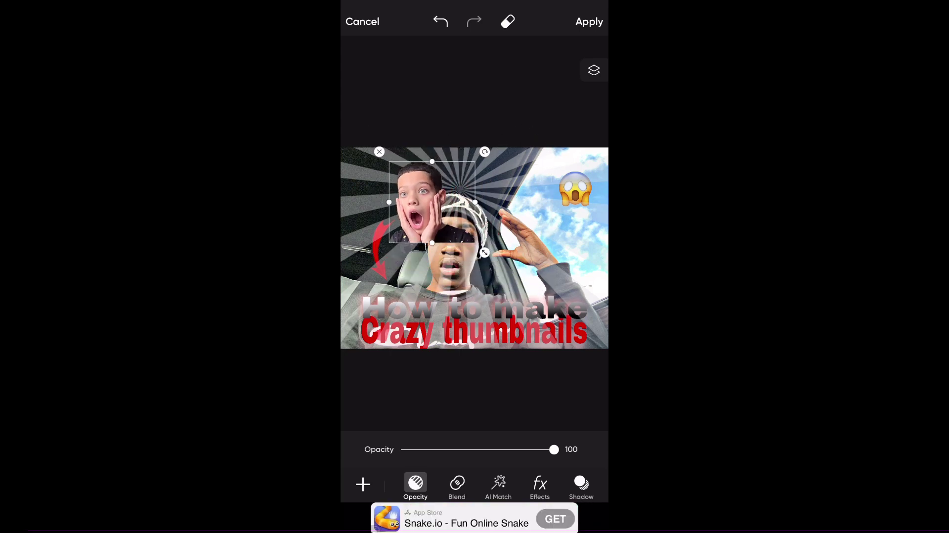
Shrink the boy sticker into the upper left, then delete it.
{"action": "scroll", "coordinate": [474, 248], "scroll_direction": "up", "scroll_amount": 5}
{"action": "scroll", "coordinate": [475, 248], "scroll_direction": "up", "scroll_amount": 3}
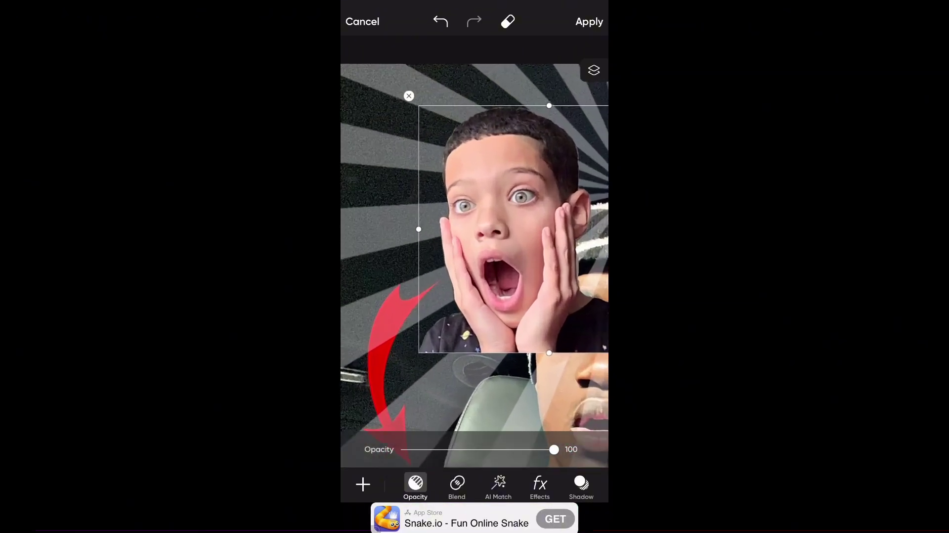
{"action": "scroll", "coordinate": [475, 247], "scroll_direction": "up", "scroll_amount": 3}
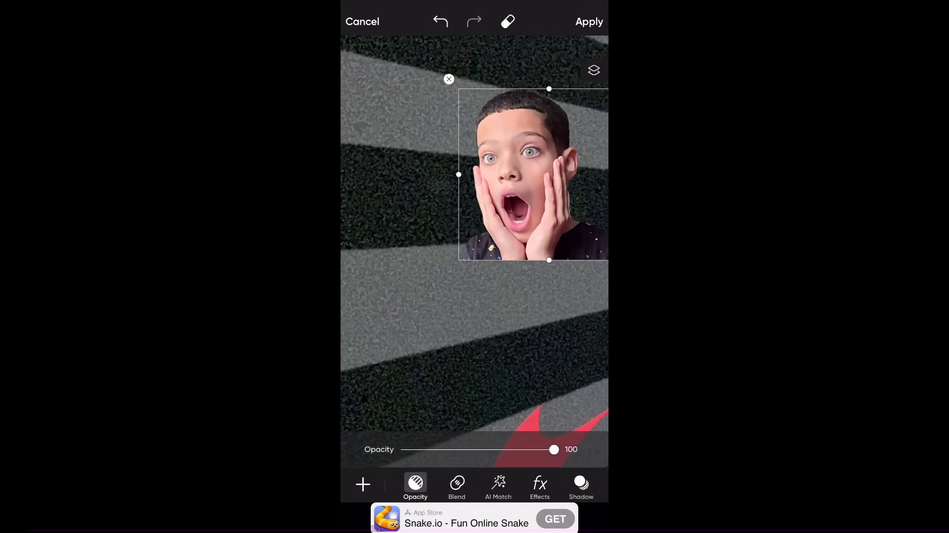
{"action": "scroll", "coordinate": [475, 247], "scroll_direction": "down", "scroll_amount": 2}
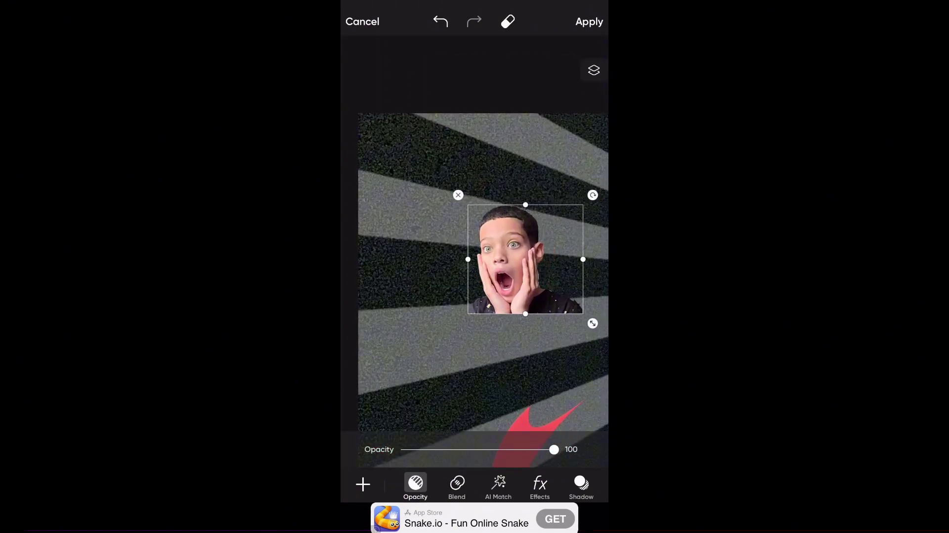
{"action": "left_click_drag", "start_coordinate": [536, 259], "coordinate": [431, 241]}
{"action": "left_click_drag", "start_coordinate": [486, 294], "coordinate": [481, 289]}
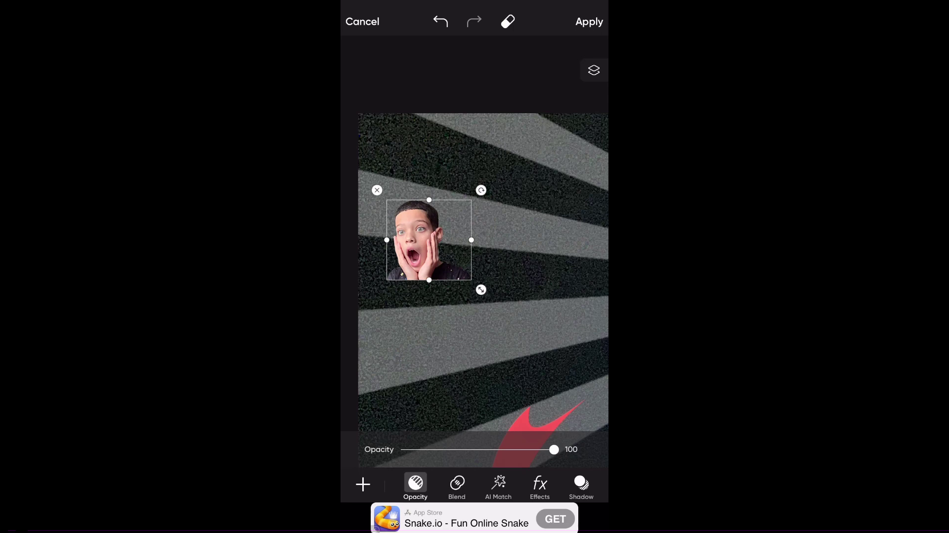
{"action": "scroll", "coordinate": [482, 289], "scroll_direction": "down", "scroll_amount": 3}
{"action": "scroll", "coordinate": [482, 328], "scroll_direction": "down", "scroll_amount": 2}
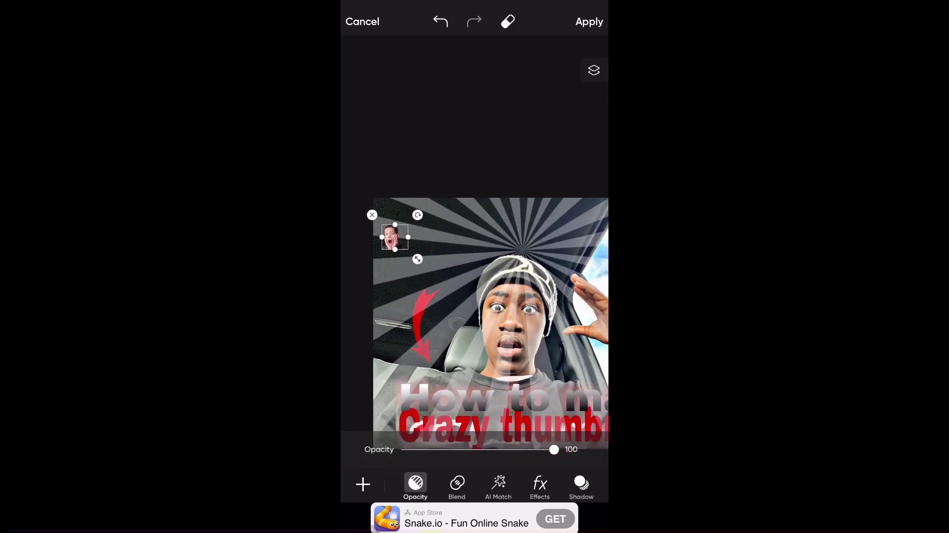
{"action": "left_click", "coordinate": [353, 218]}
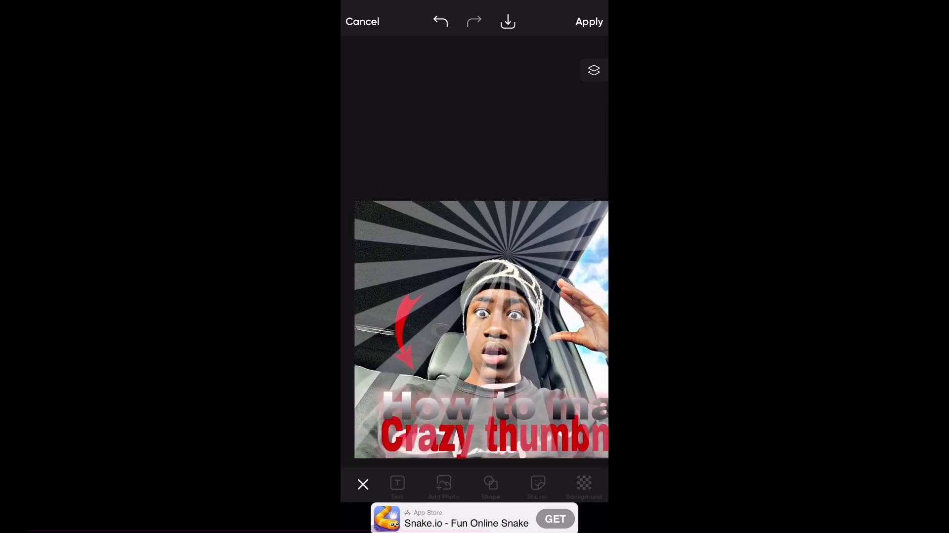
Rerun the recent 'ddg' sticker search and add the REC camera frame sticker.
{"action": "scroll", "coordinate": [482, 328], "scroll_direction": "down", "scroll_amount": 2}
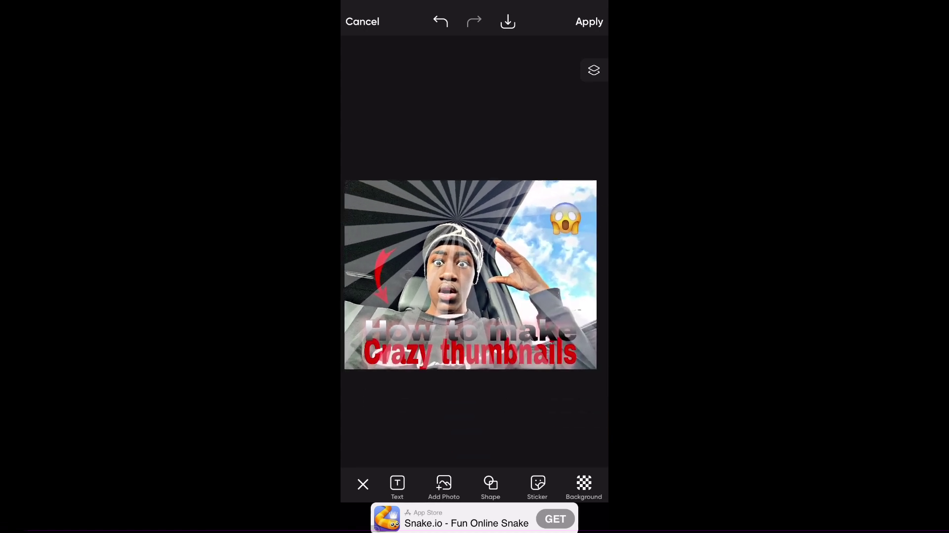
{"action": "left_click", "coordinate": [538, 485]}
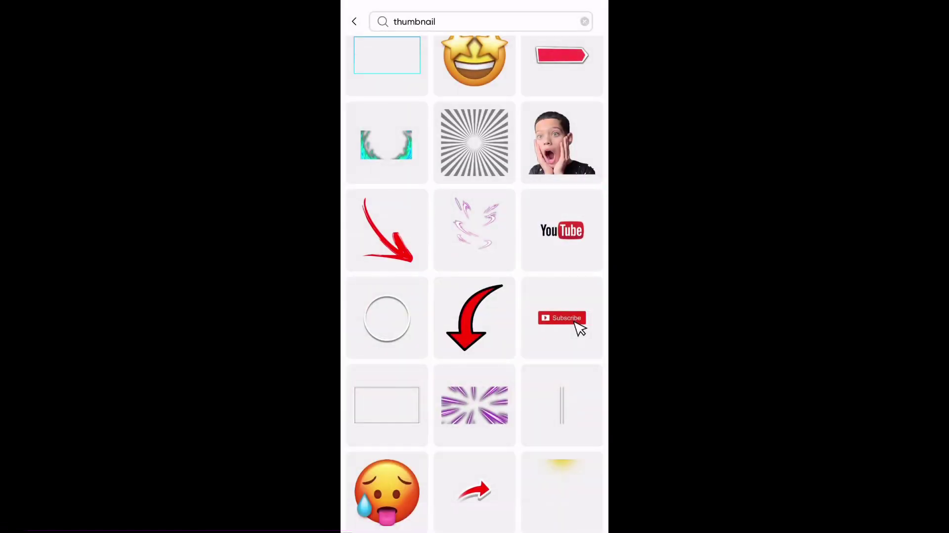
{"action": "left_click", "coordinate": [465, 21]}
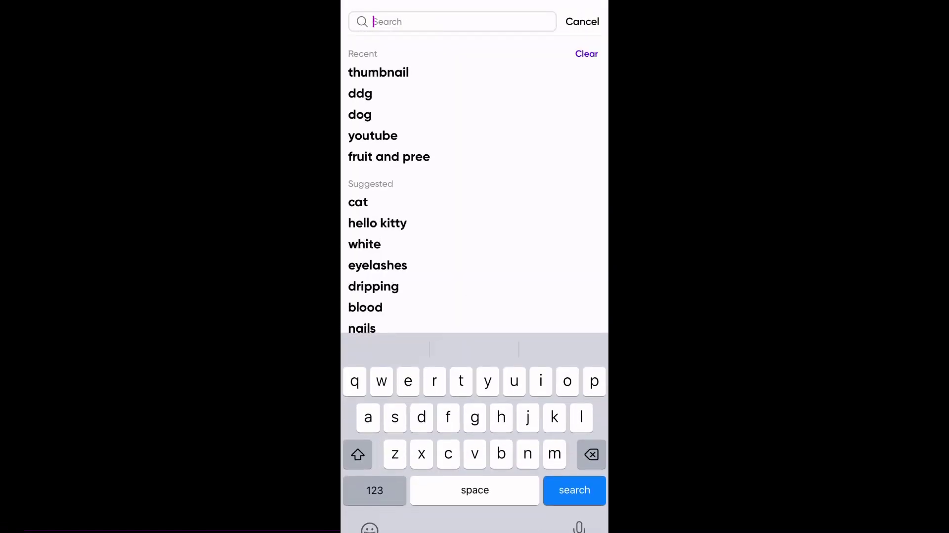
{"action": "left_click", "coordinate": [360, 93]}
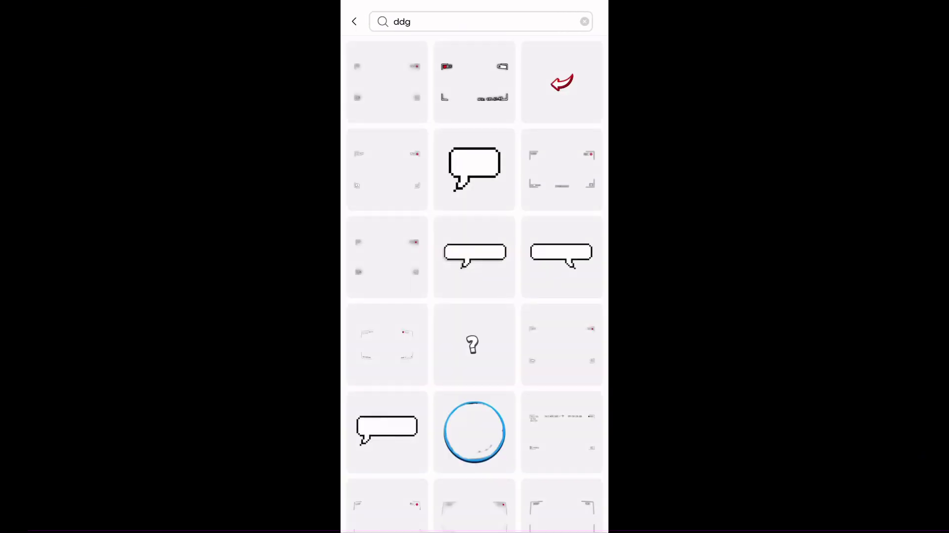
{"action": "left_click", "coordinate": [562, 168]}
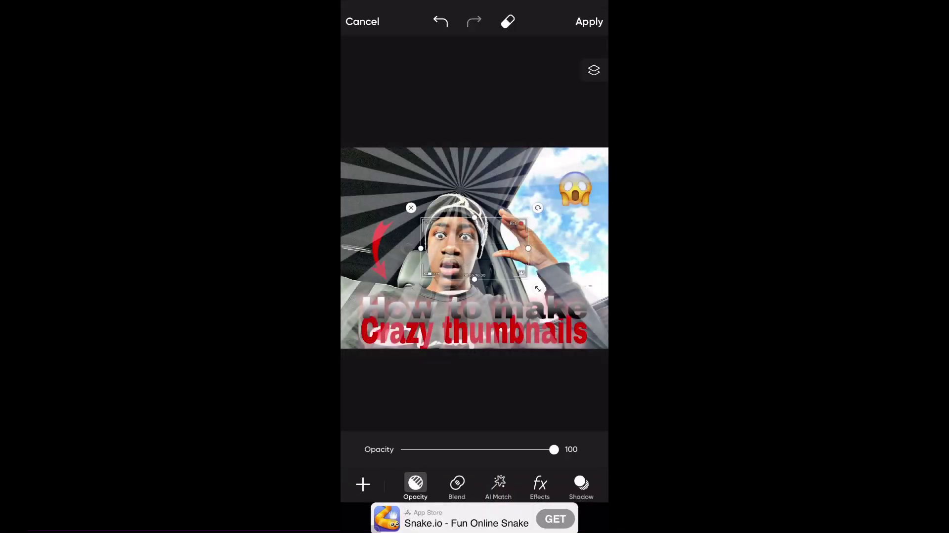
Stretch the REC frame to all four edges of the thumbnail and apply it.
{"action": "left_click_drag", "start_coordinate": [474, 217], "coordinate": [474, 144]}
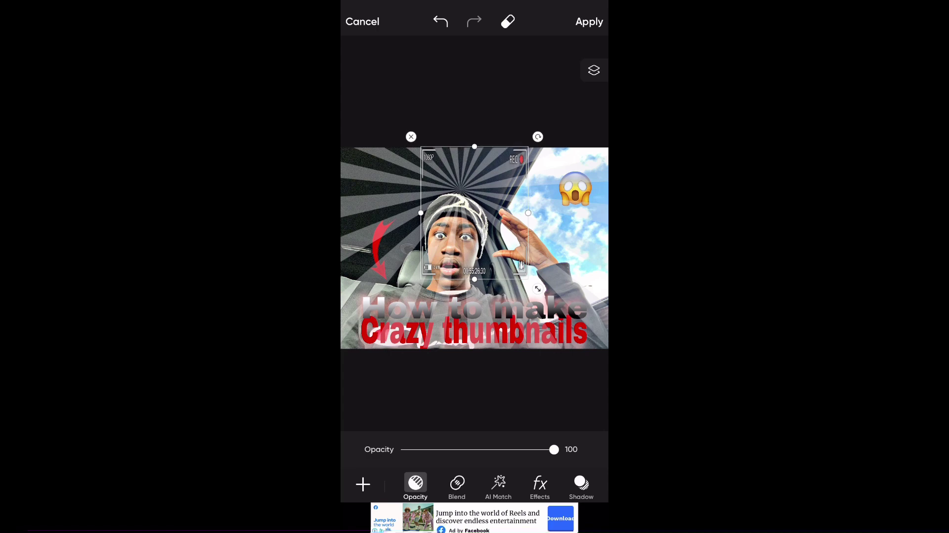
{"action": "left_click_drag", "start_coordinate": [475, 279], "coordinate": [475, 356]}
{"action": "left_click_drag", "start_coordinate": [421, 250], "coordinate": [356, 250]}
{"action": "mouse_move", "coordinate": [445, 249]}
{"action": "left_mouse_down"}
{"action": "mouse_move", "coordinate": [428, 250]}
{"action": "mouse_move", "coordinate": [421, 222]}
{"action": "left_mouse_up"}
{"action": "left_click_drag", "start_coordinate": [505, 248], "coordinate": [607, 249]}
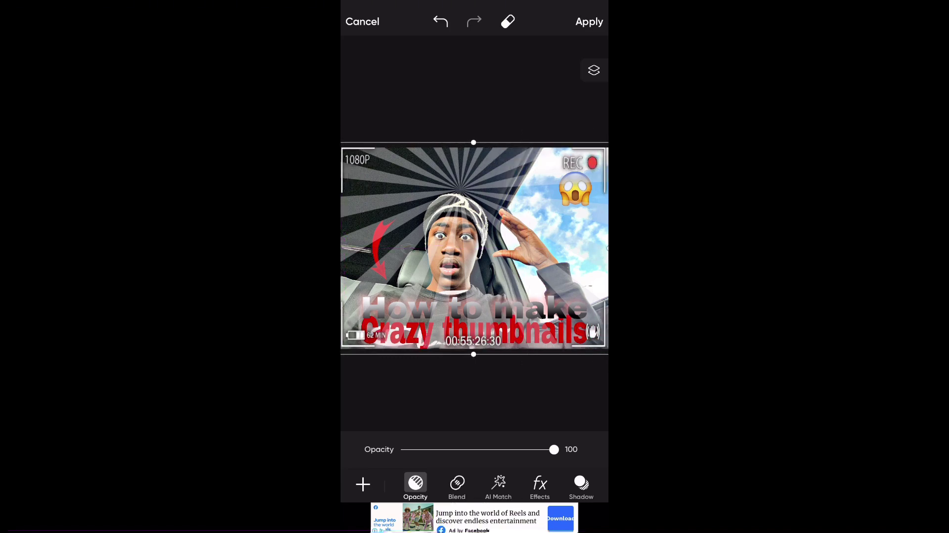
{"action": "left_click", "coordinate": [589, 21]}
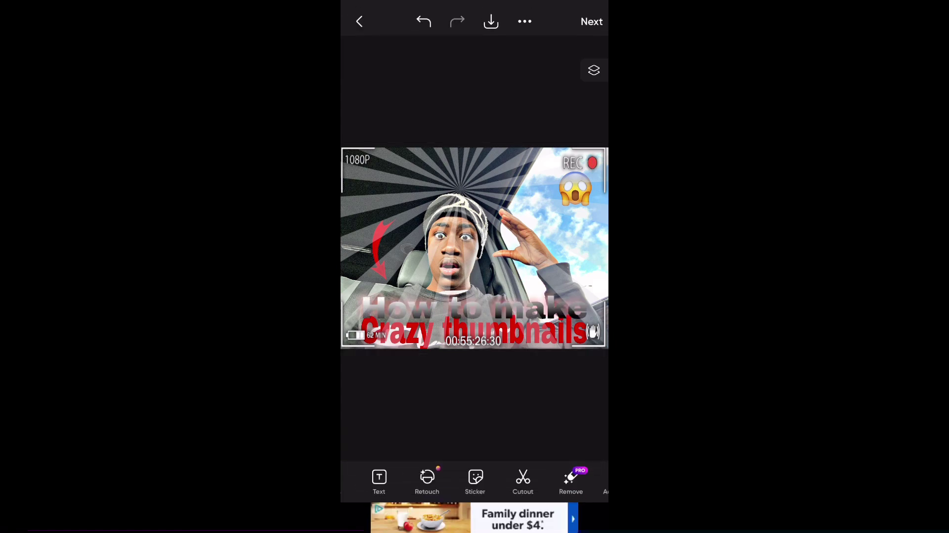
Save the finished thumbnail to the phone's photos.
{"action": "left_click", "coordinate": [592, 21]}
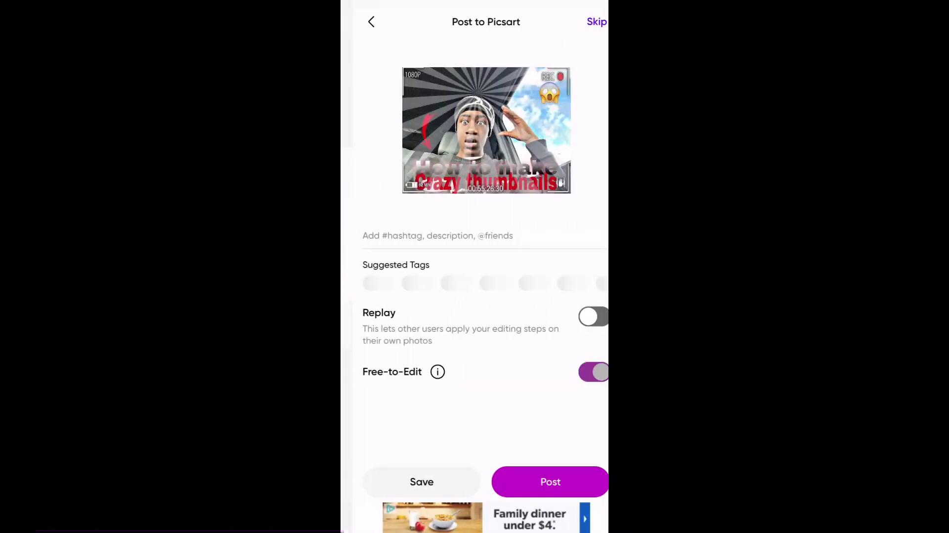
{"action": "left_click", "coordinate": [411, 481]}
{"action": "left_click", "coordinate": [445, 507]}
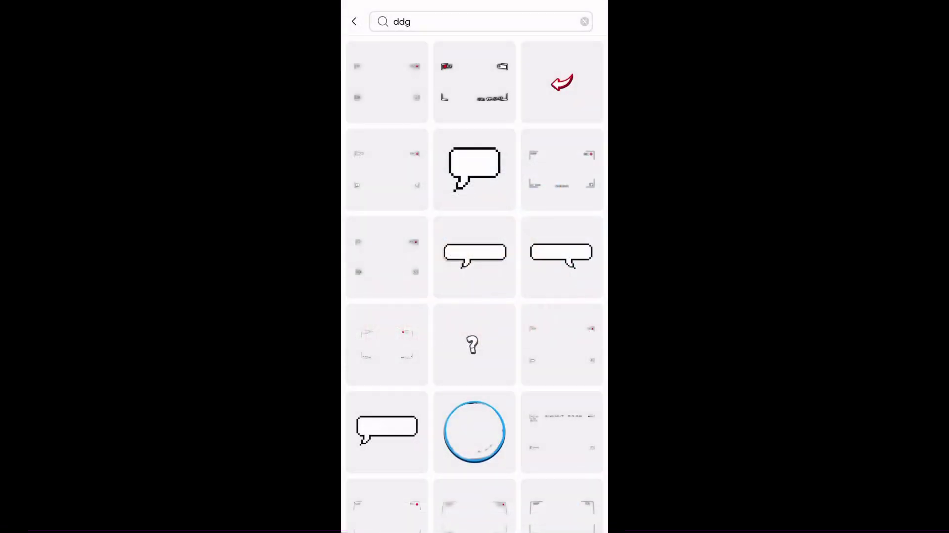
Add the sparkly 'snow' sticker and scale it to cover the whole photo.
{"action": "scroll", "coordinate": [475, 285], "scroll_direction": "down", "scroll_amount": 5}
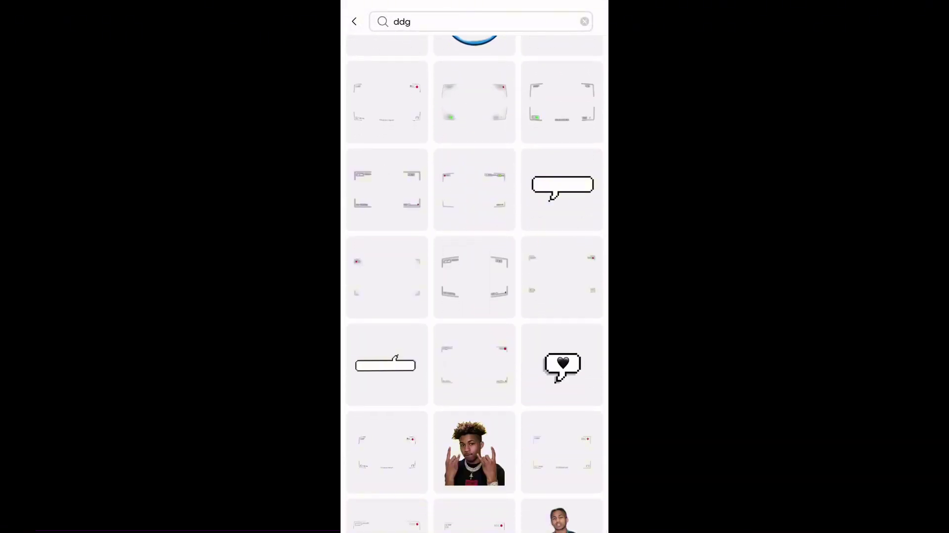
{"action": "scroll", "coordinate": [475, 284], "scroll_direction": "down", "scroll_amount": 2}
{"action": "scroll", "coordinate": [474, 285], "scroll_direction": "down", "scroll_amount": 4}
{"action": "scroll", "coordinate": [475, 284], "scroll_direction": "up", "scroll_amount": 2}
{"action": "left_click", "coordinate": [480, 21]}
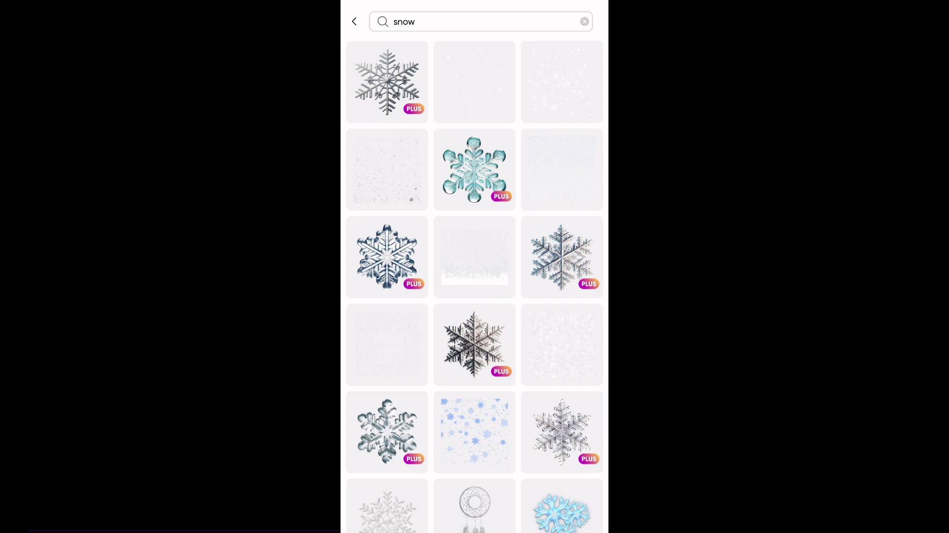
{"action": "left_click", "coordinate": [562, 82]}
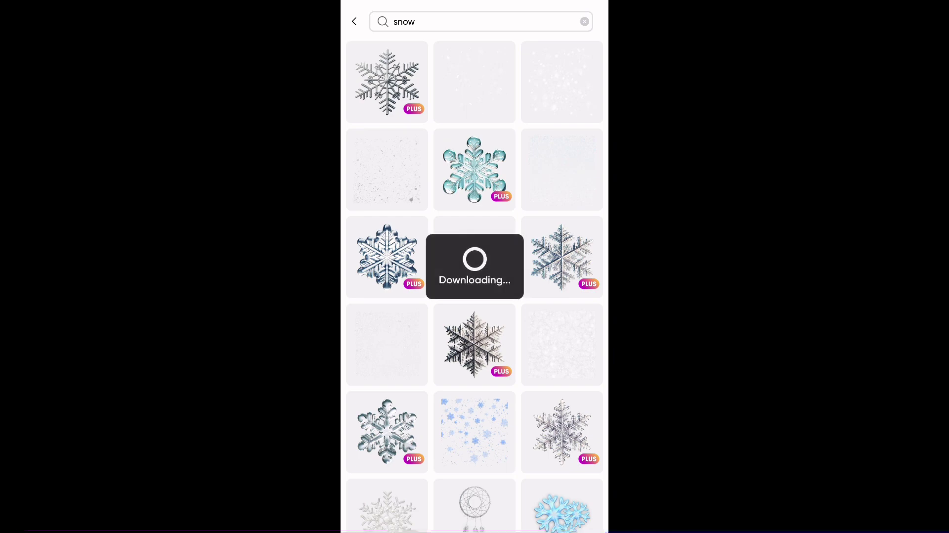
{"action": "left_click_drag", "start_coordinate": [537, 312], "coordinate": [591, 364]}
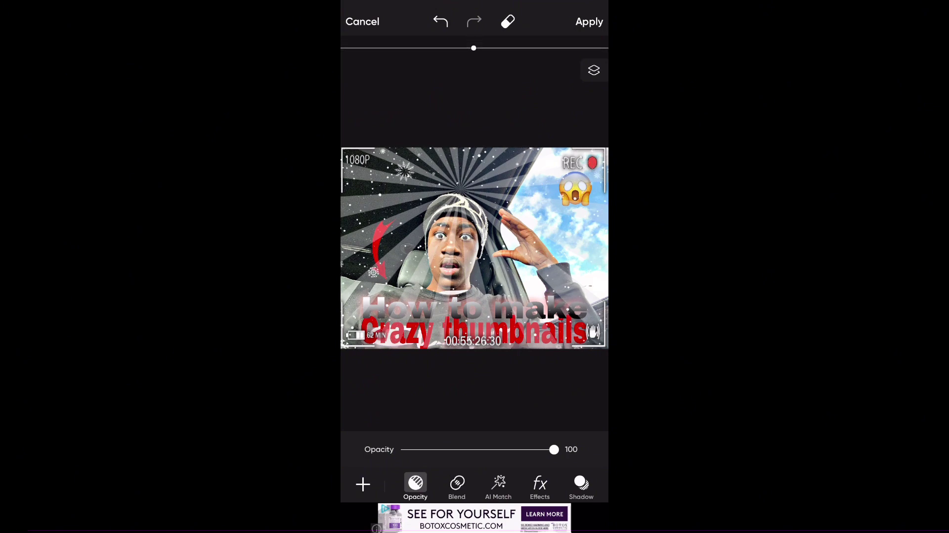
{"action": "left_click", "coordinate": [475, 312]}
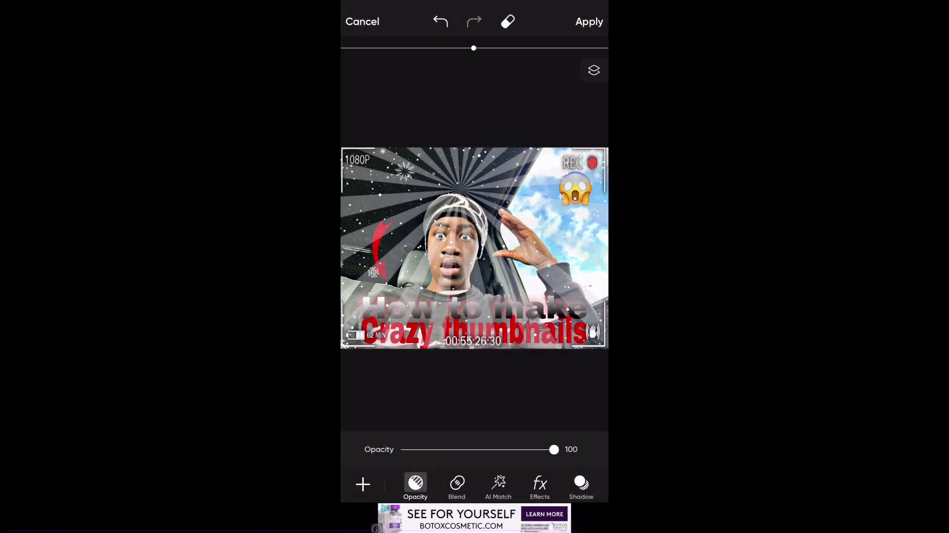
{"action": "left_click", "coordinate": [589, 21]}
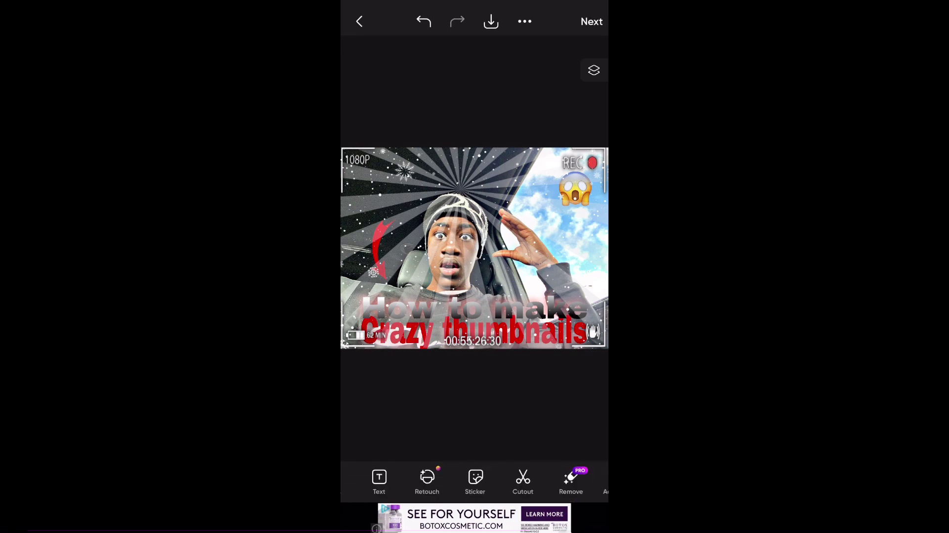
Check the layers list, then save the snowy thumbnail to the phone's photos.
{"action": "left_click", "coordinate": [593, 70]}
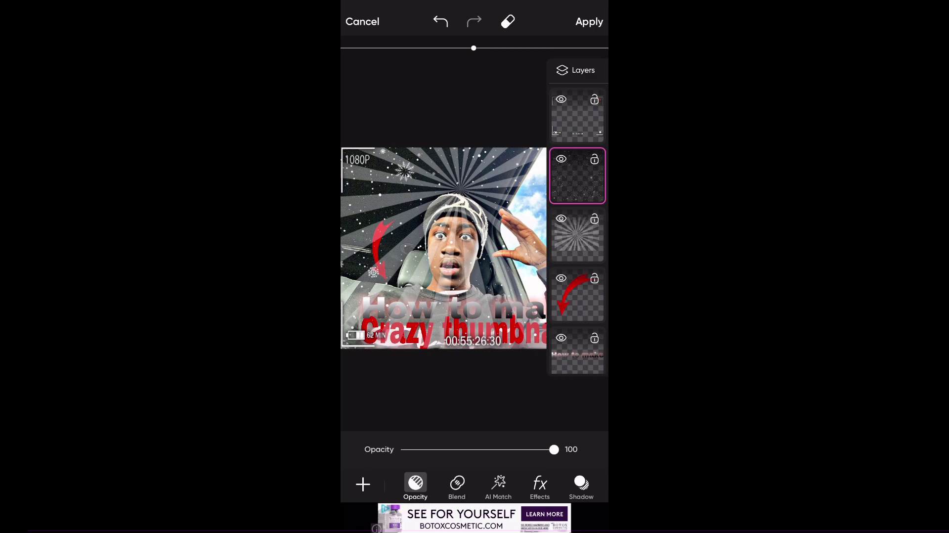
{"action": "left_click", "coordinate": [589, 22]}
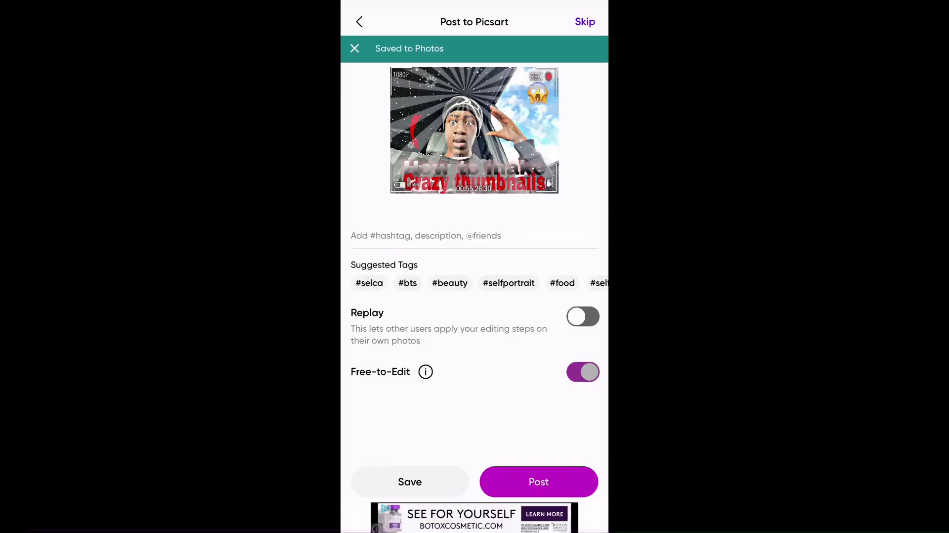
{"action": "left_click", "coordinate": [360, 21]}
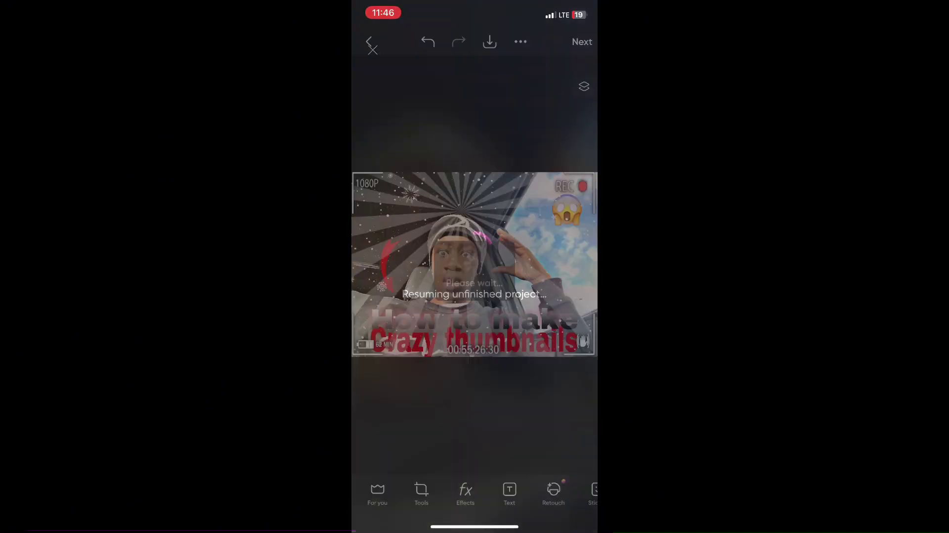
Change the canvas to the YouTube ratio using the Fit options.
{"action": "left_click", "coordinate": [364, 212]}
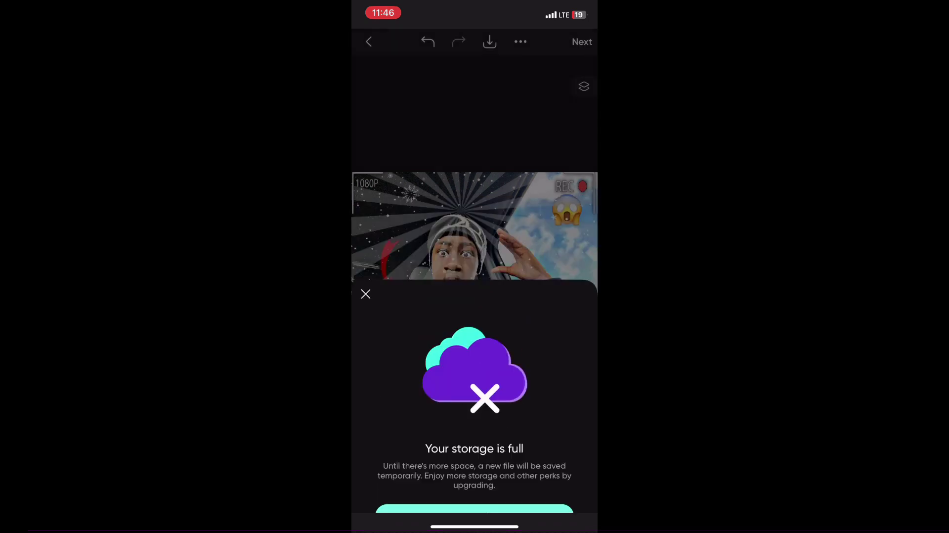
{"action": "mouse_move", "coordinate": [553, 491]}
{"action": "left_mouse_down"}
{"action": "mouse_move", "coordinate": [376, 492]}
{"action": "mouse_move", "coordinate": [487, 492]}
{"action": "left_mouse_up"}
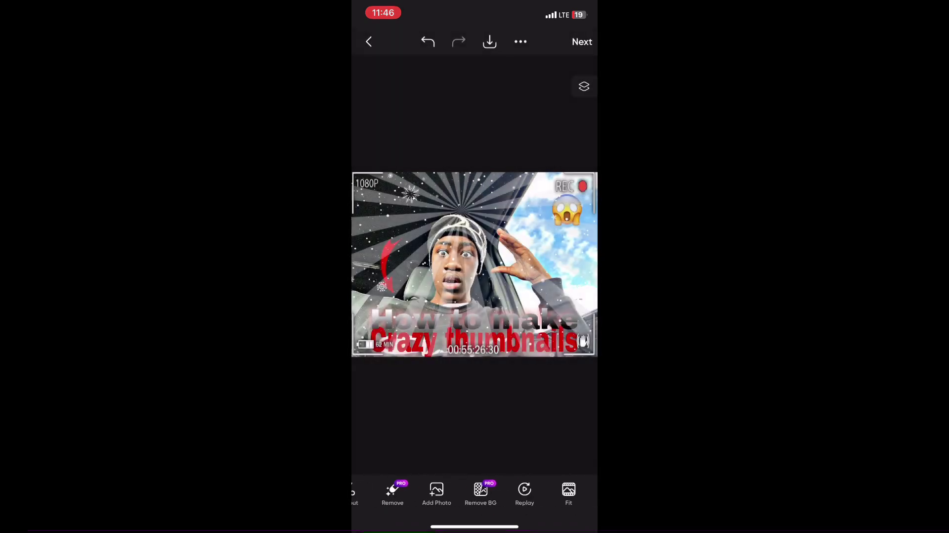
{"action": "left_click", "coordinate": [569, 491]}
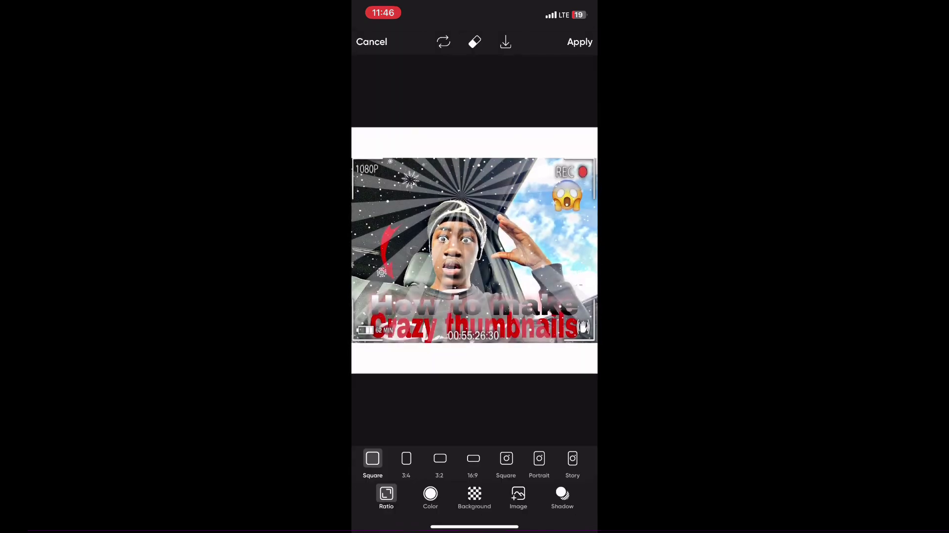
{"action": "mouse_move", "coordinate": [544, 460]}
{"action": "left_mouse_down"}
{"action": "mouse_move", "coordinate": [396, 460]}
{"action": "mouse_move", "coordinate": [479, 460]}
{"action": "left_mouse_up"}
{"action": "left_click", "coordinate": [581, 460]}
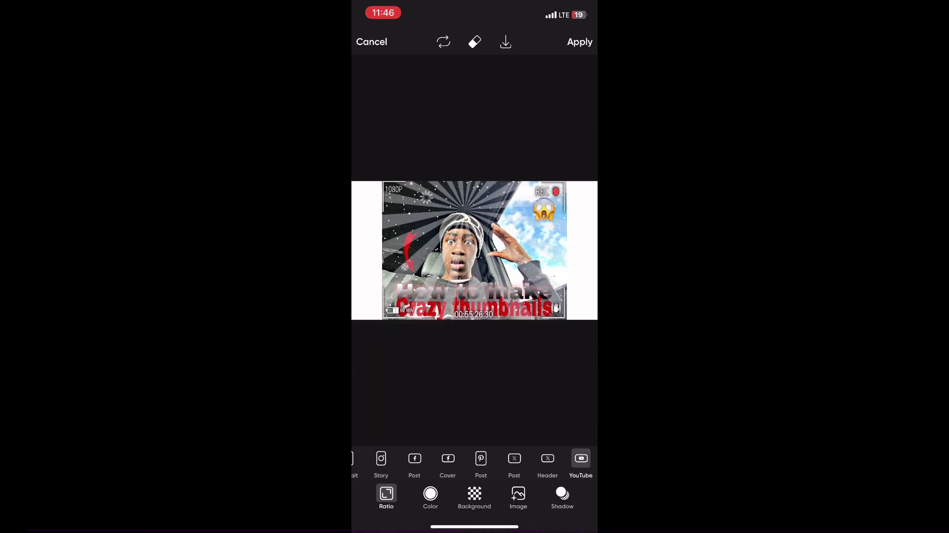
{"action": "left_click", "coordinate": [579, 41]}
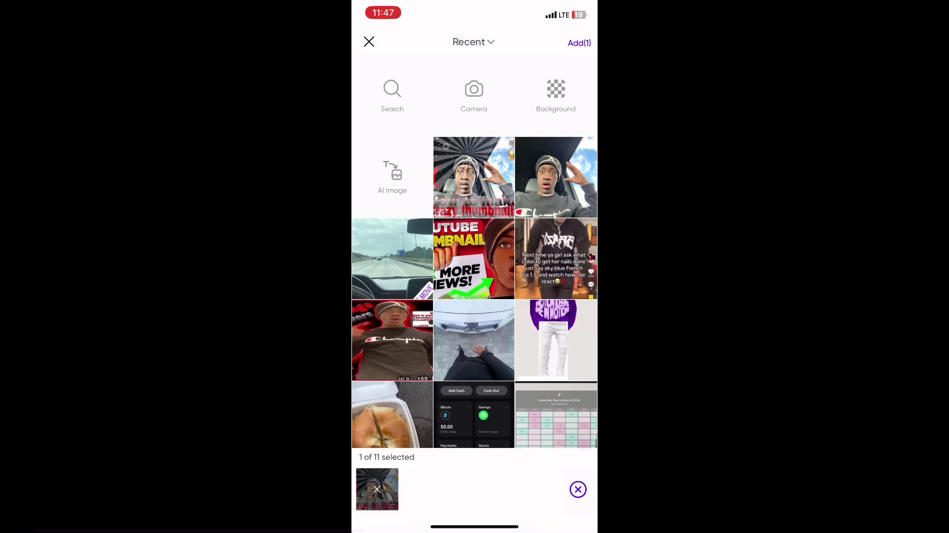
Add the saved thumbnail photo and stretch it across the full canvas width.
{"action": "left_click", "coordinate": [579, 43]}
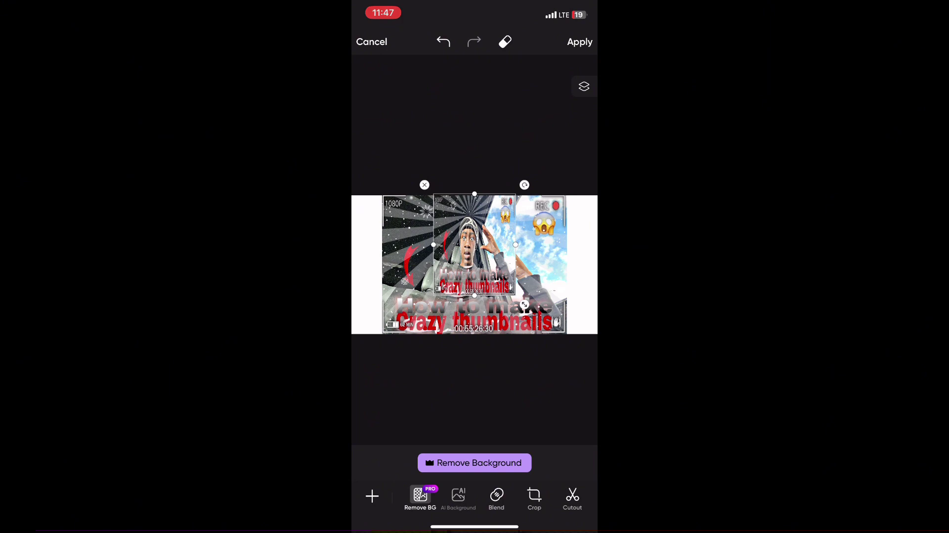
{"action": "left_click_drag", "start_coordinate": [475, 295], "coordinate": [474, 334]}
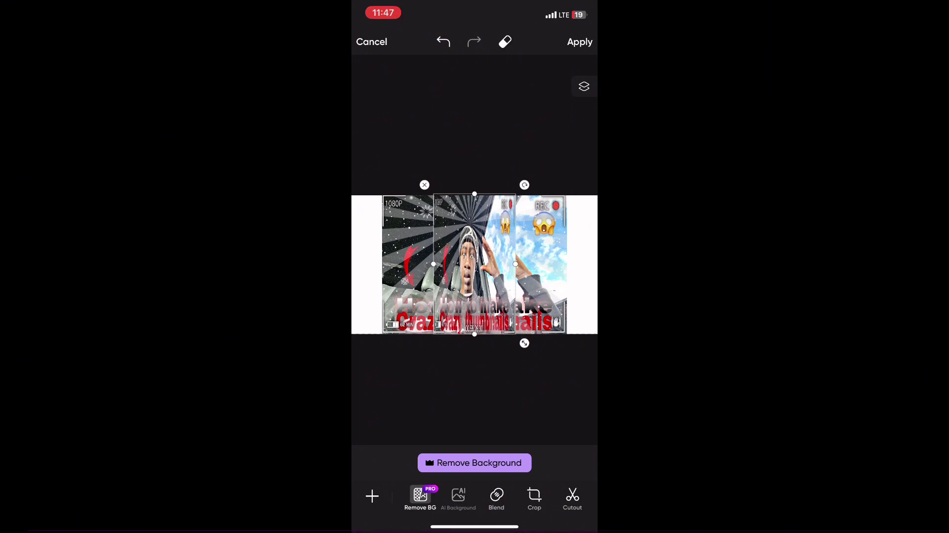
{"action": "left_click_drag", "start_coordinate": [434, 264], "coordinate": [352, 264]}
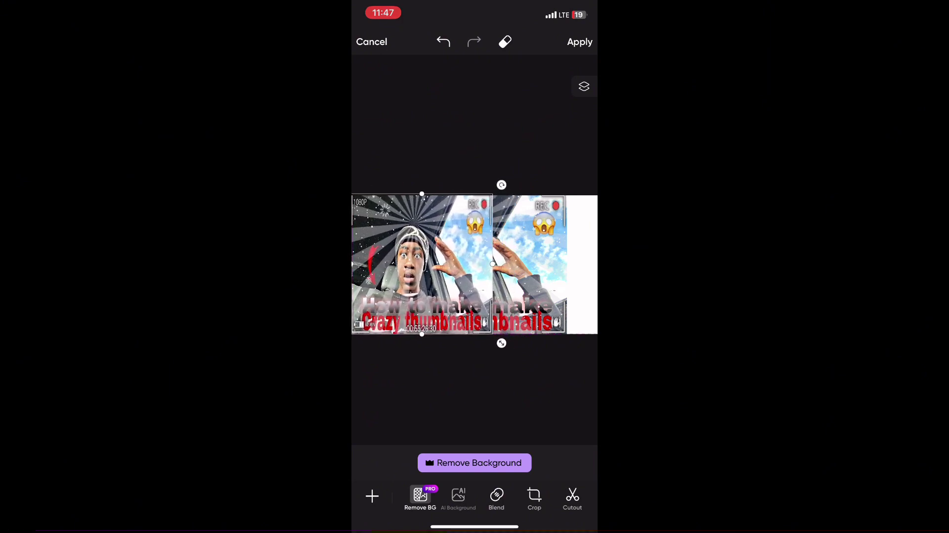
{"action": "left_click_drag", "start_coordinate": [493, 264], "coordinate": [598, 264]}
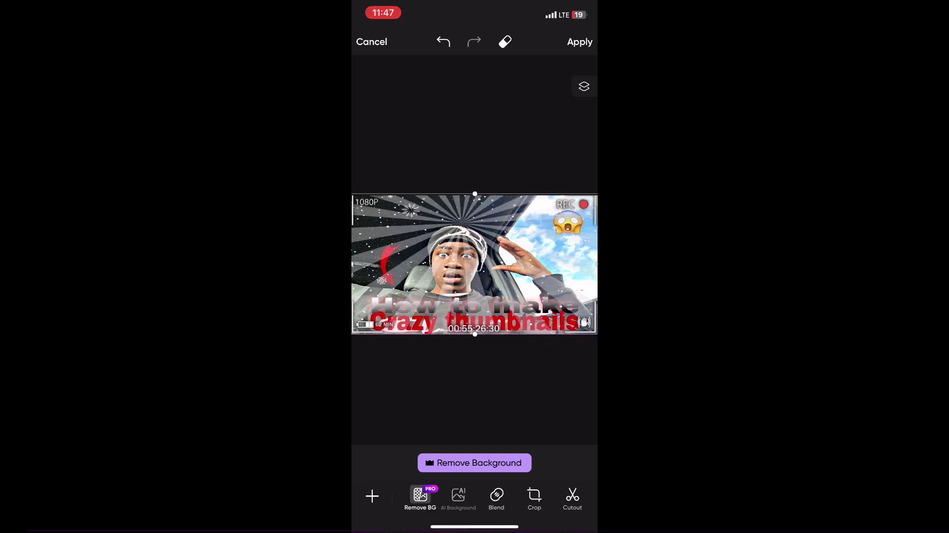
{"action": "left_click", "coordinate": [580, 41]}
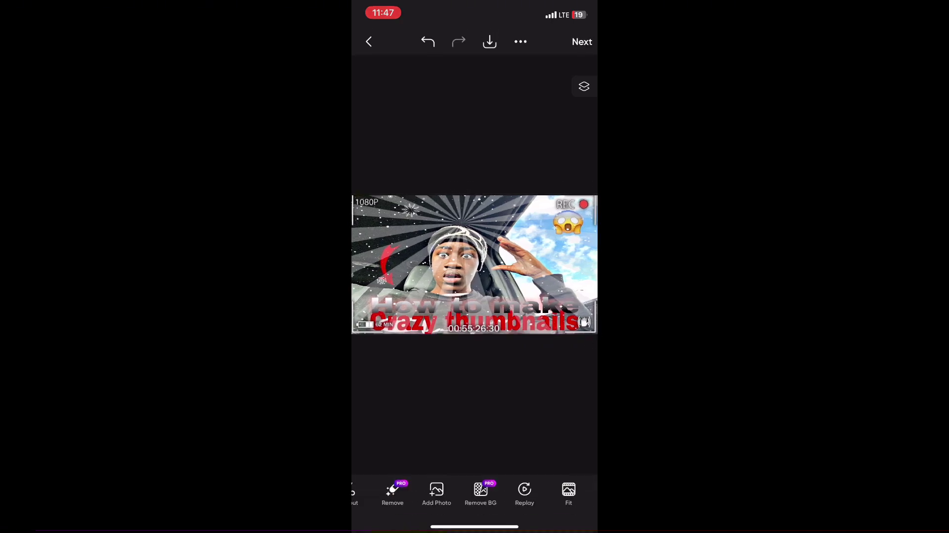
Save the YouTube-ratio thumbnail to the phone's photos.
{"action": "left_click", "coordinate": [582, 41]}
{"action": "left_click", "coordinate": [415, 463]}
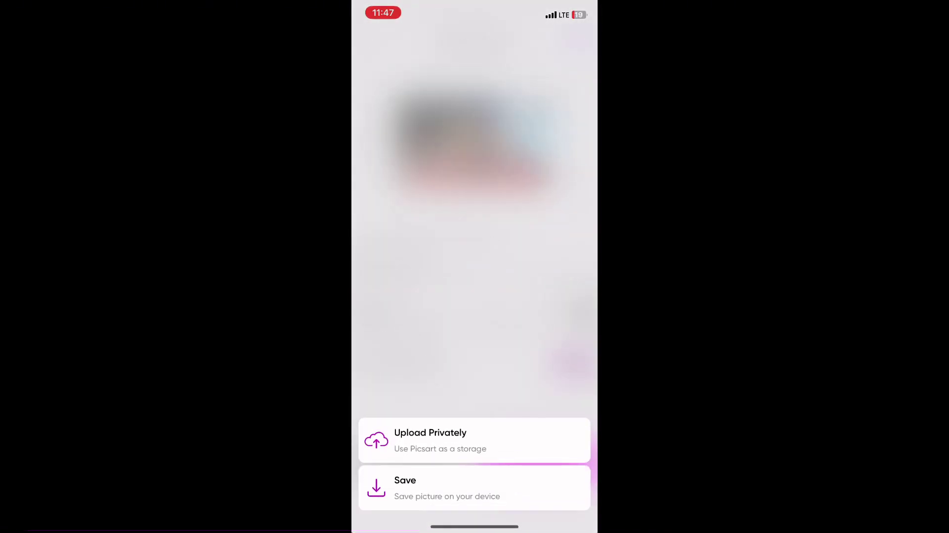
{"action": "left_click", "coordinate": [447, 488]}
{"action": "left_click", "coordinate": [532, 464]}
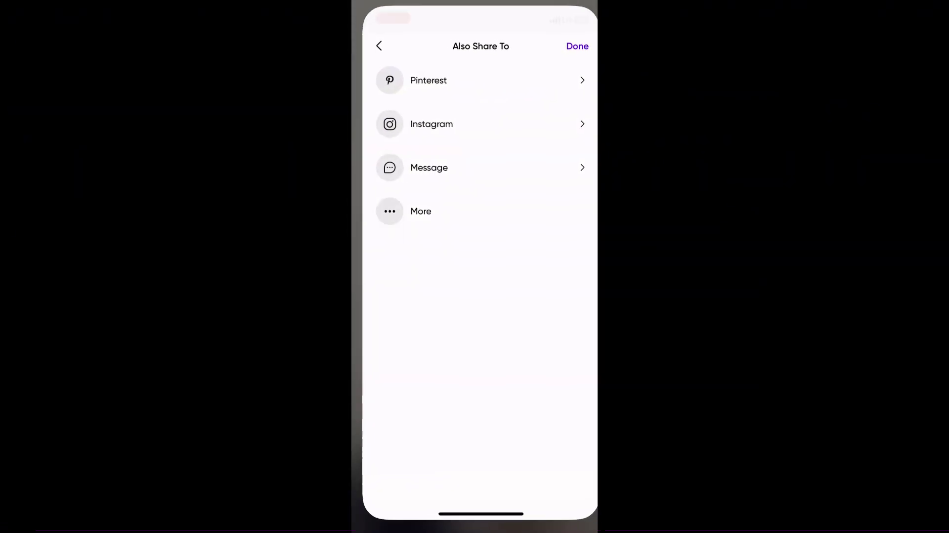